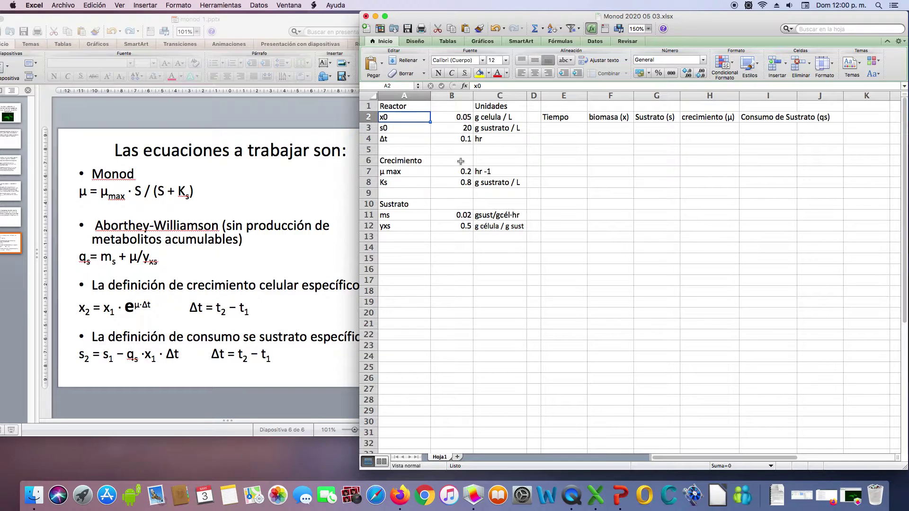
Step: Review the reactor, growth and substrate parameters (x0, s0, Δt, μ max, Ks, ms, yxs) with their values and units
left_click(455, 117)
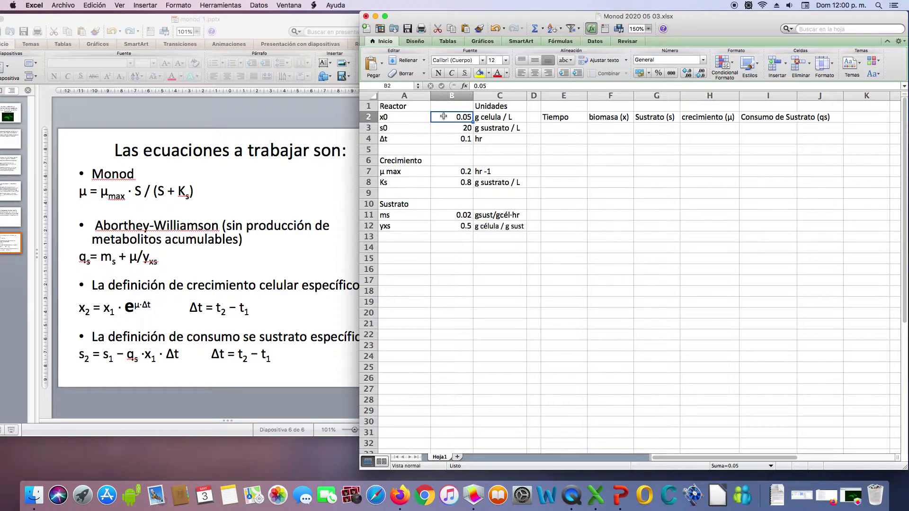
left_click(409, 118)
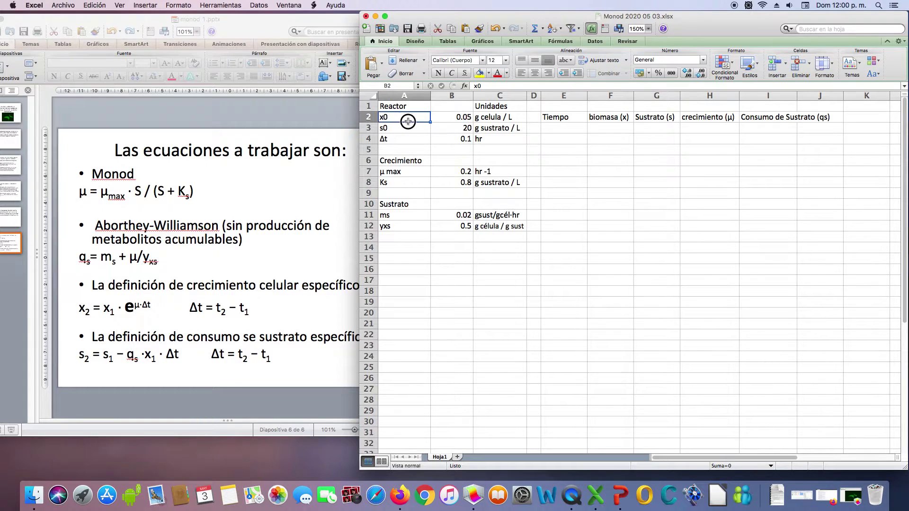
left_click(456, 118)
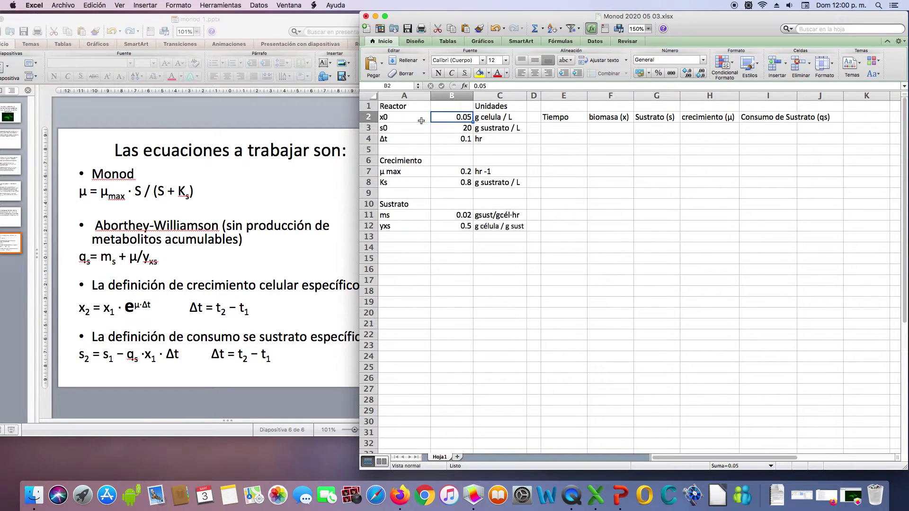
left_click(398, 129)
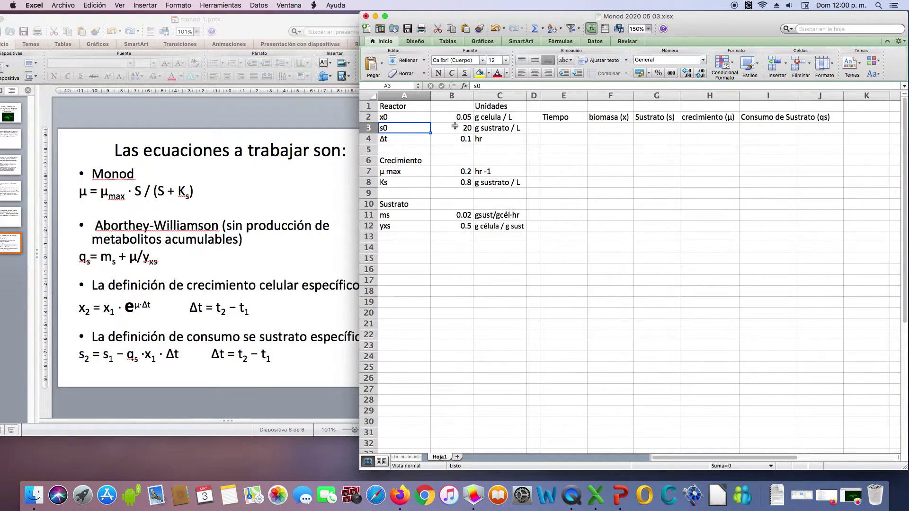
left_click(455, 128)
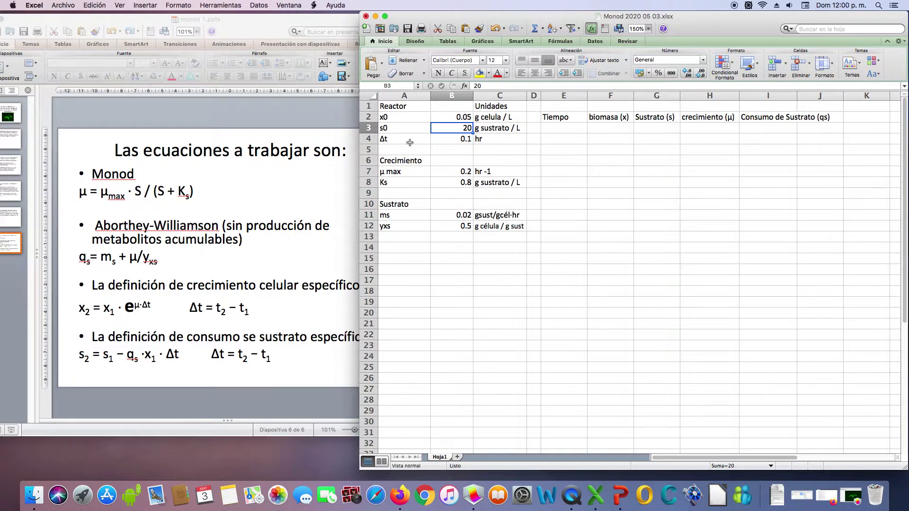
left_click_drag(451, 138, 487, 138)
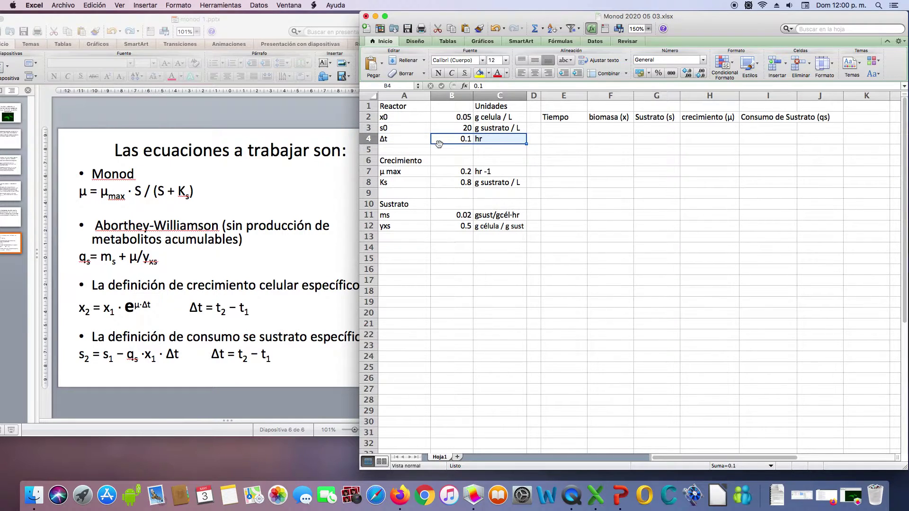
left_click(393, 172)
left_click(438, 171)
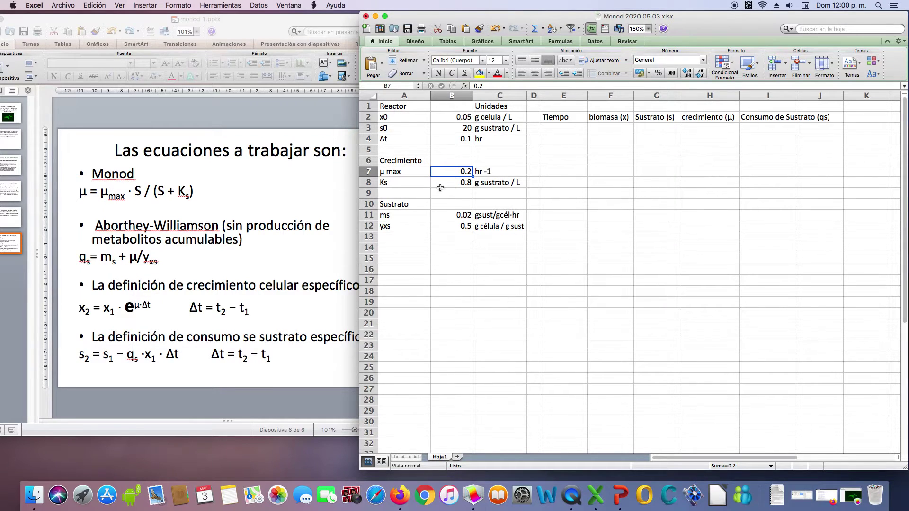
left_click(416, 187)
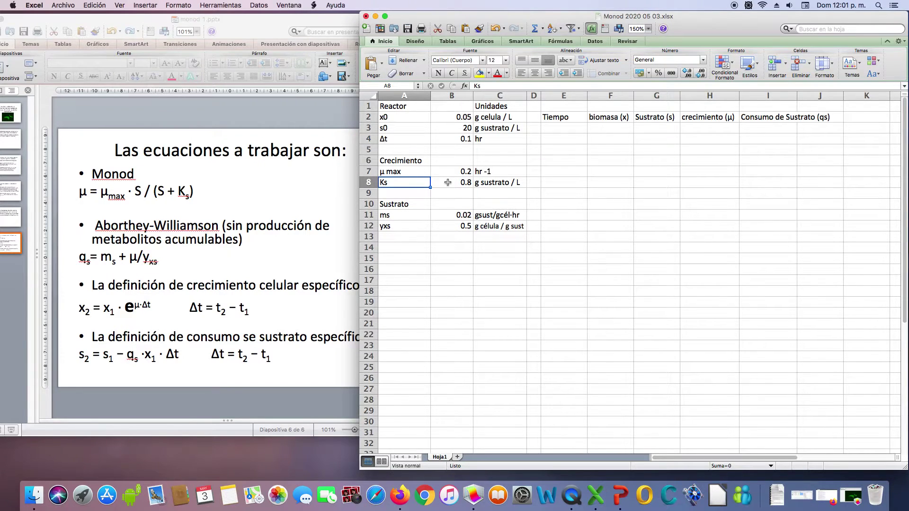
left_click(447, 183)
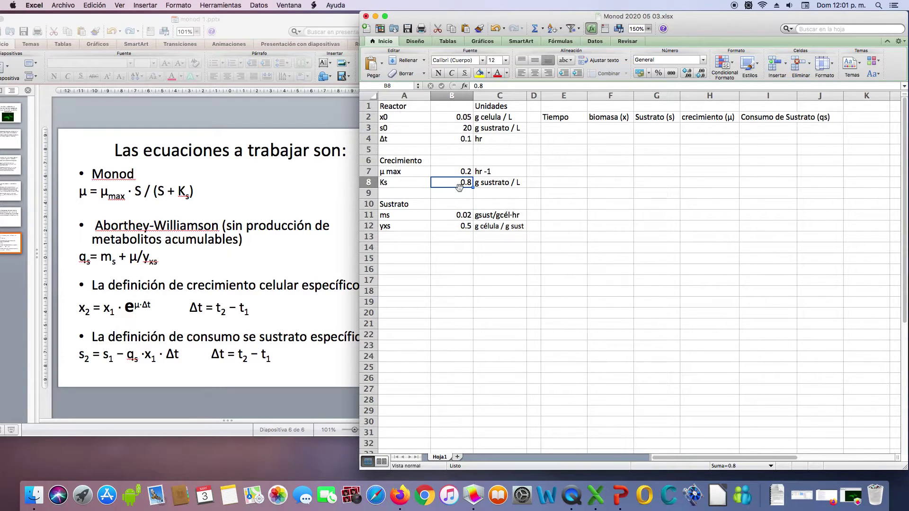
left_click(408, 213)
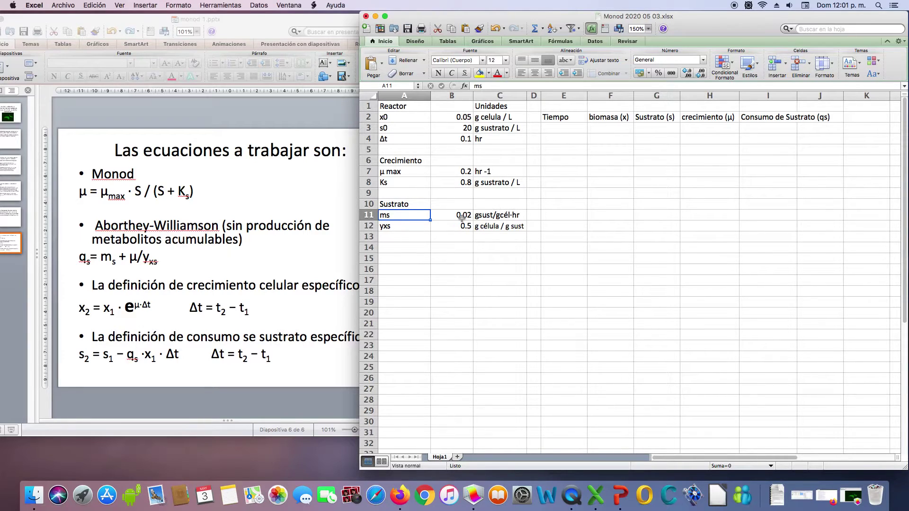
left_click(456, 217)
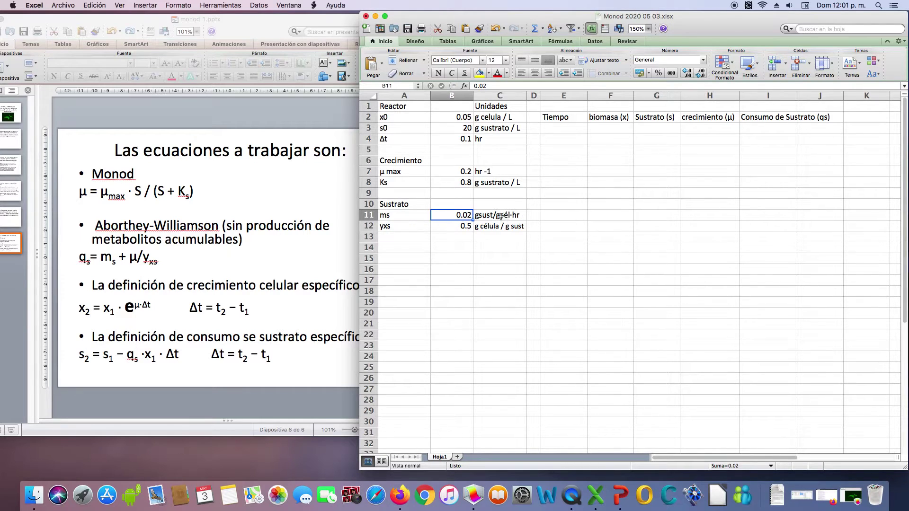
left_click(449, 229)
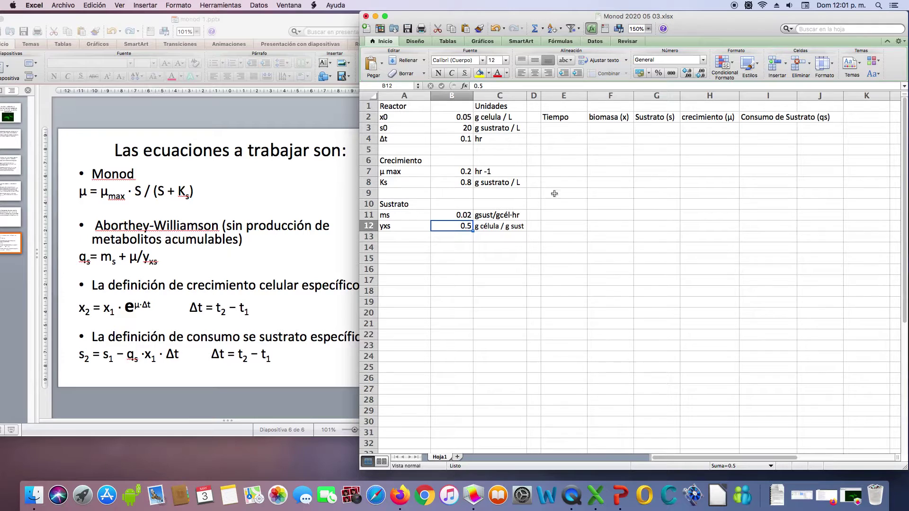
Step: Start the Tiempo column with 0 in E3 and the formula =E3+B4 in E4
left_click(554, 130)
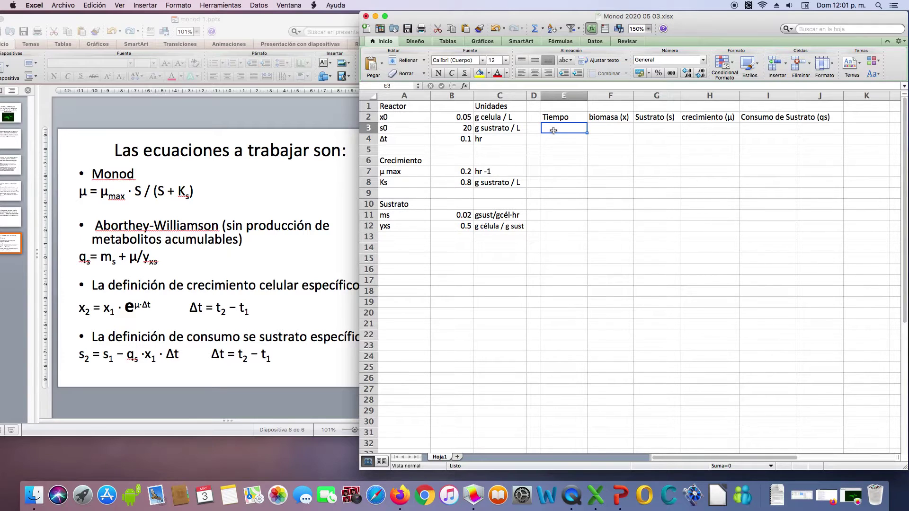
type("0")
key("Return")
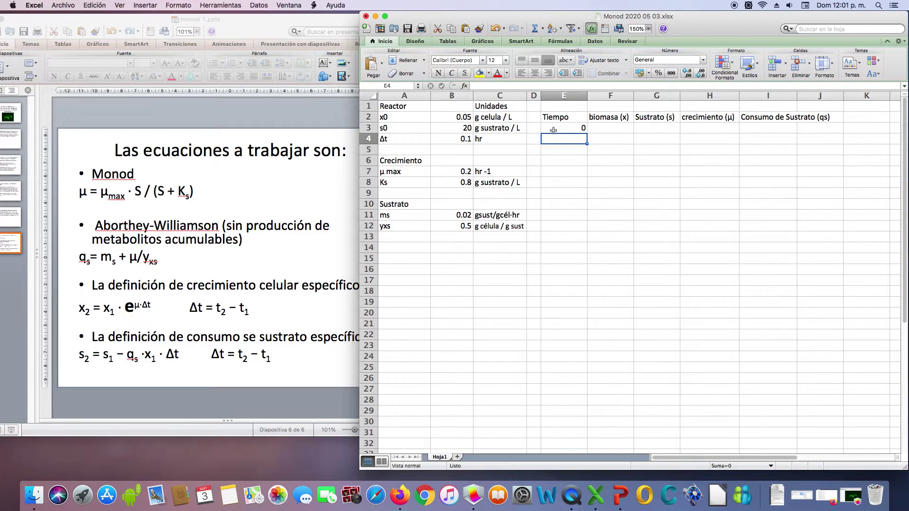
type("=")
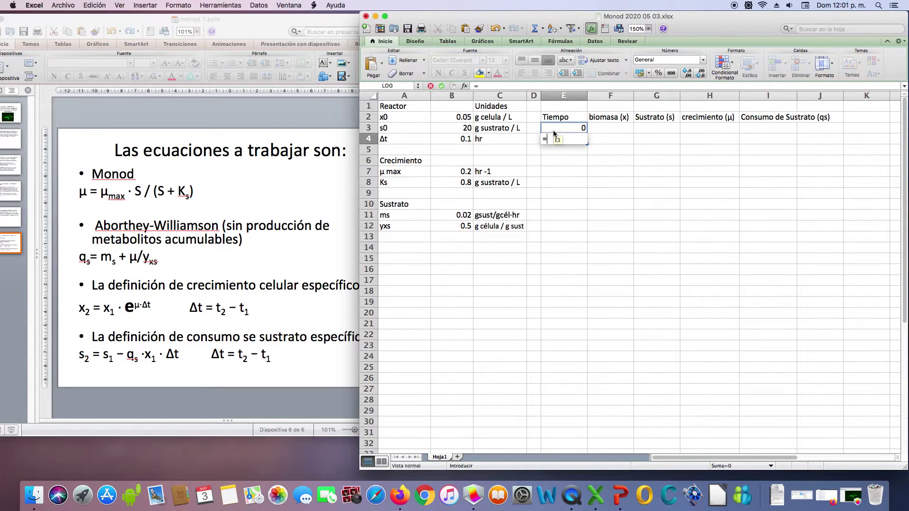
left_click(562, 127)
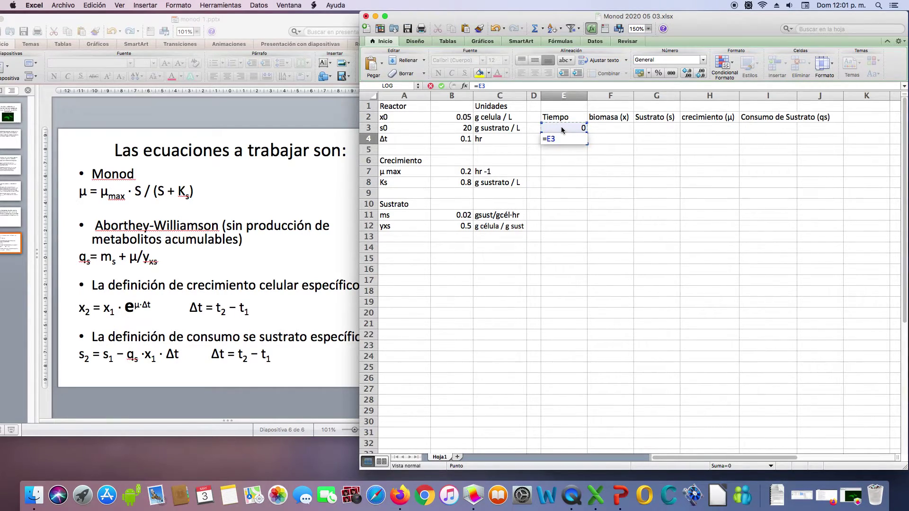
type("+")
left_click(469, 140)
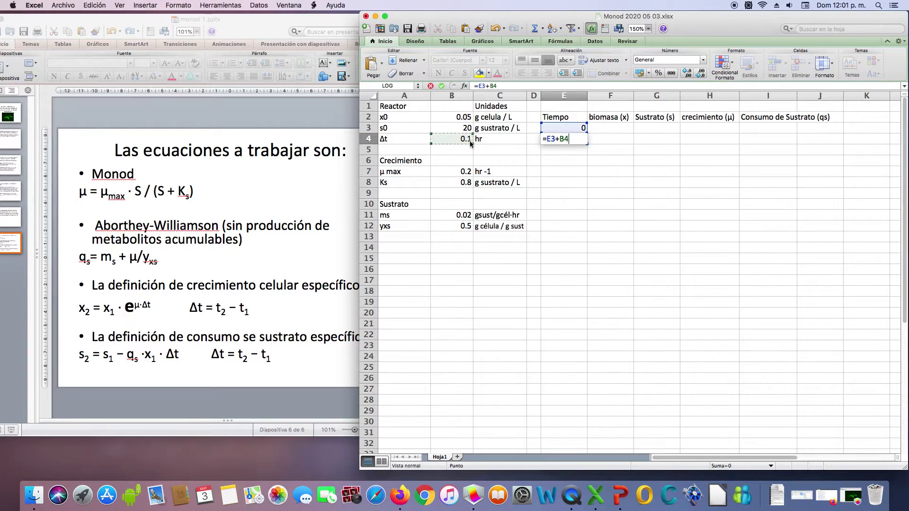
key("Return")
Step: Make the Δt reference in E4 absolute, giving =E3+$B$4, and fill the formula down to E24
left_click(582, 141)
double_click(582, 140)
left_click(561, 139)
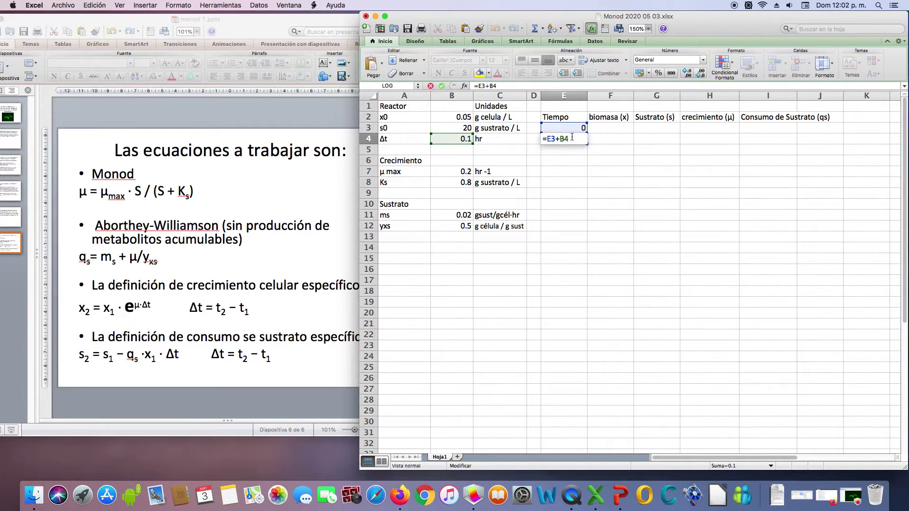
key("super+t")
key("Return")
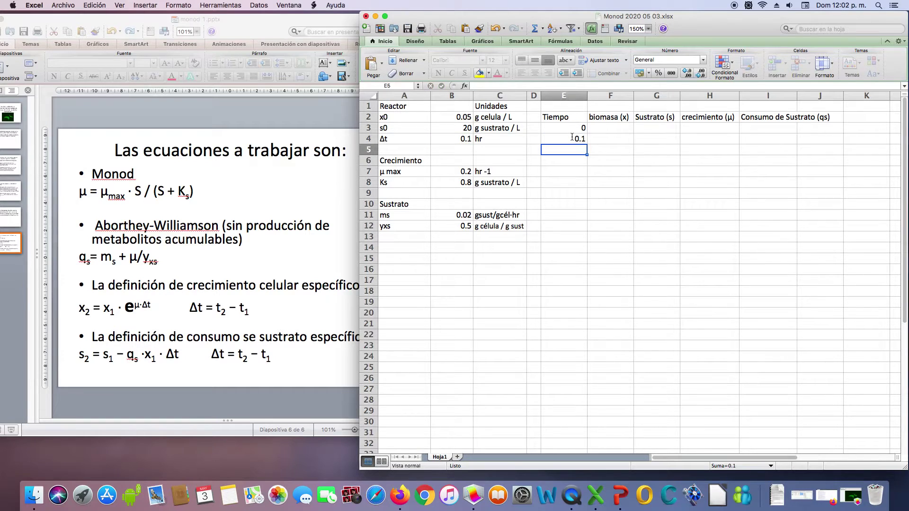
left_click(572, 138)
left_click_drag(588, 145, 571, 366)
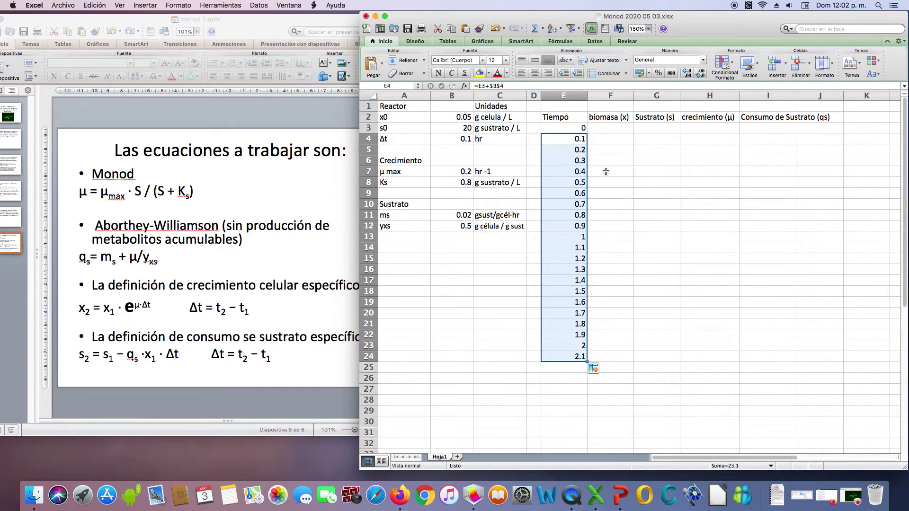
Step: Test the time column with a Δt of 0.03 hr in B4, and set Δt back to 0.1 hr
left_click(470, 138)
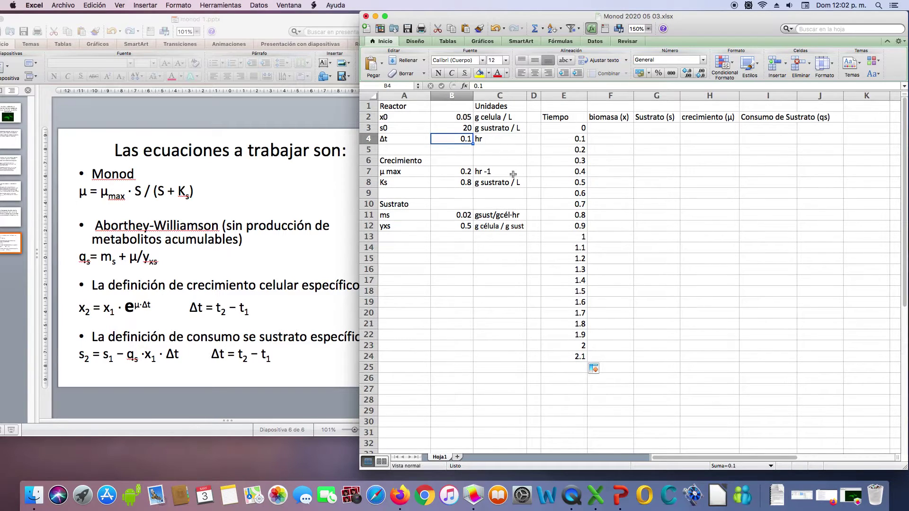
type("0.")
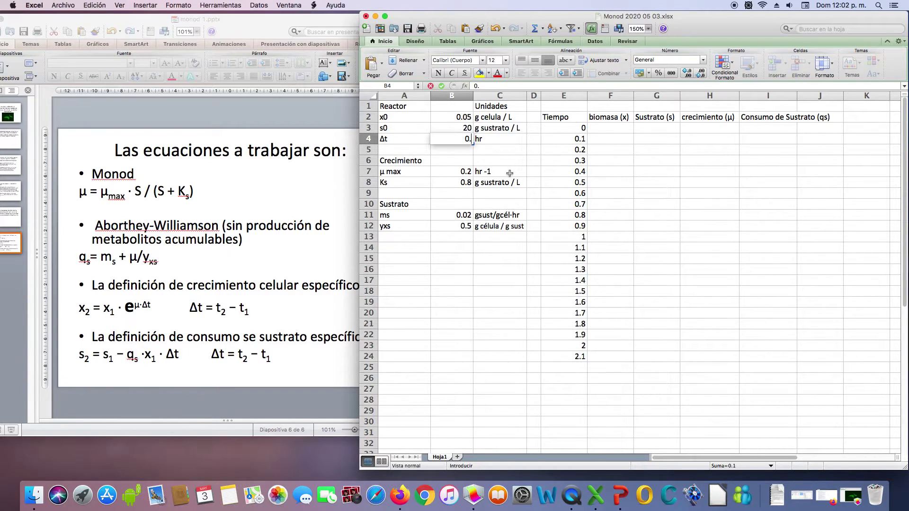
type("03")
key("Return")
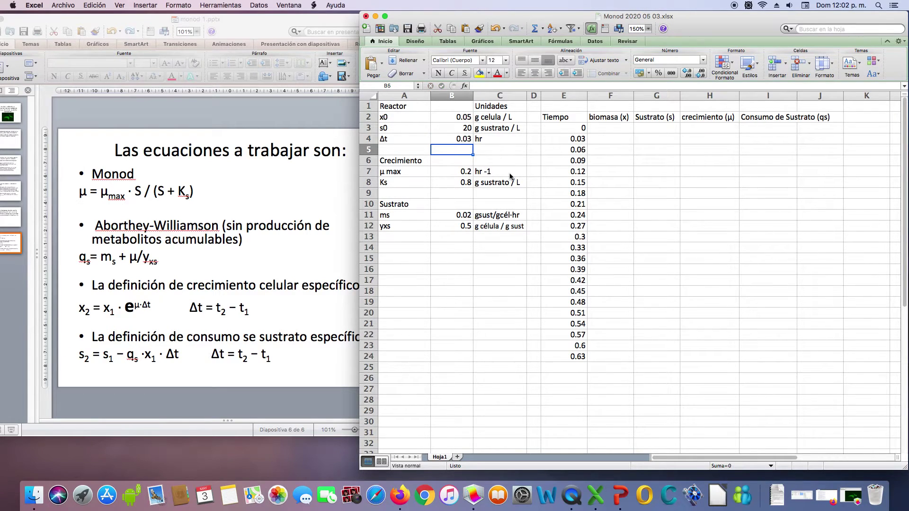
key("Up")
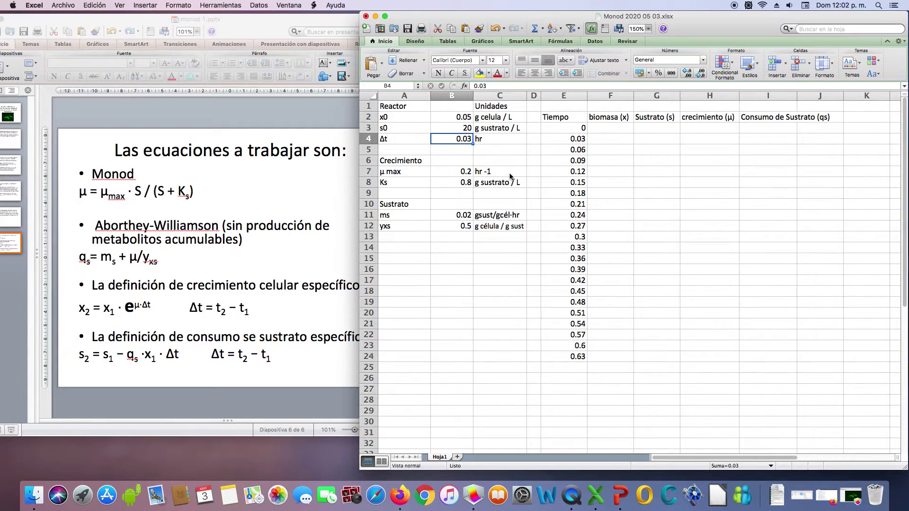
type("0.1")
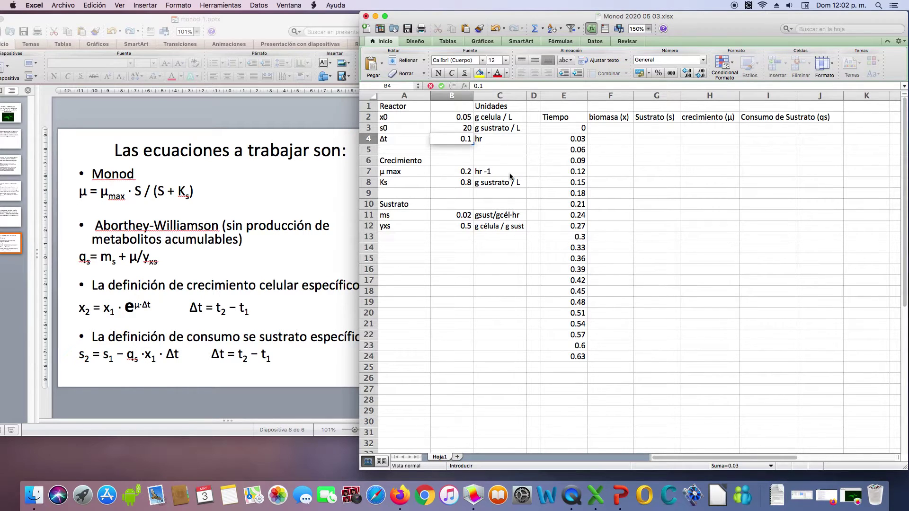
key("Return")
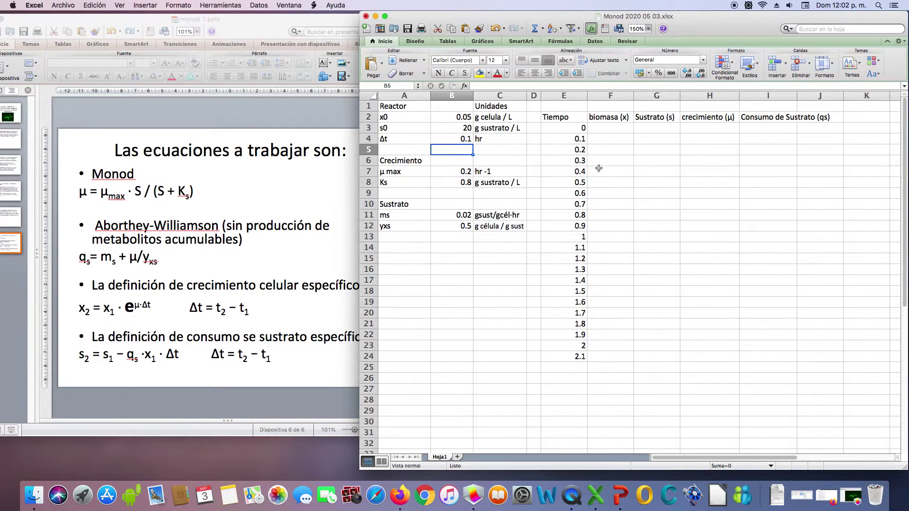
Step: Link the initial biomass in F3 to x0 with =B2 and the initial substrate in G3 to s0 with =B3
left_click(610, 129)
type("=")
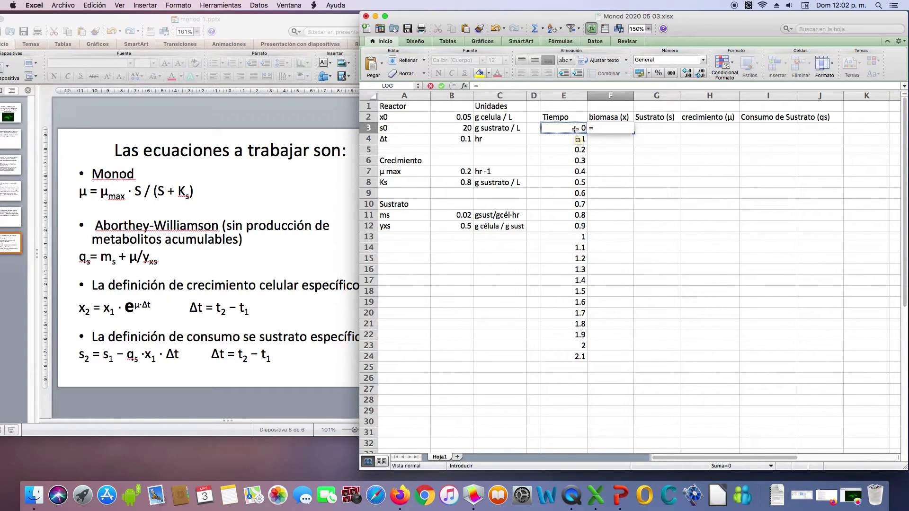
left_click(438, 117)
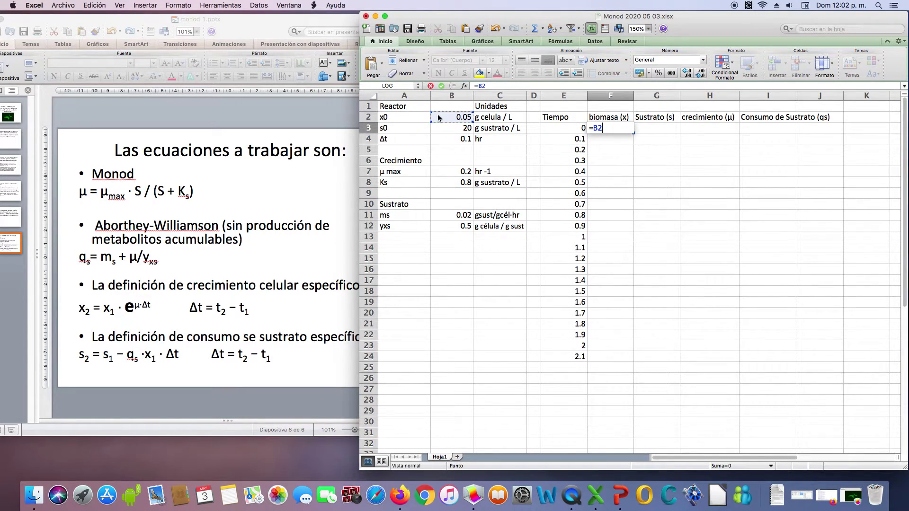
key("Return")
left_click(669, 132)
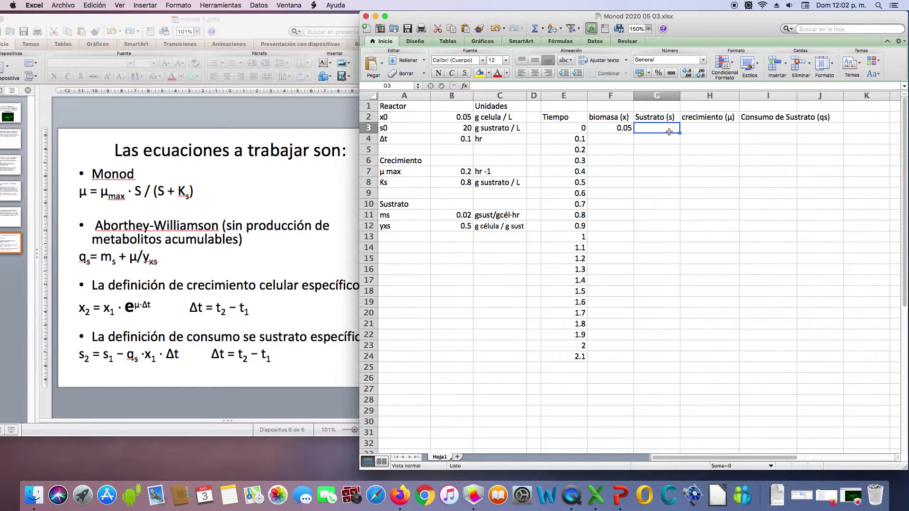
type("=")
left_click(471, 131)
key("Return")
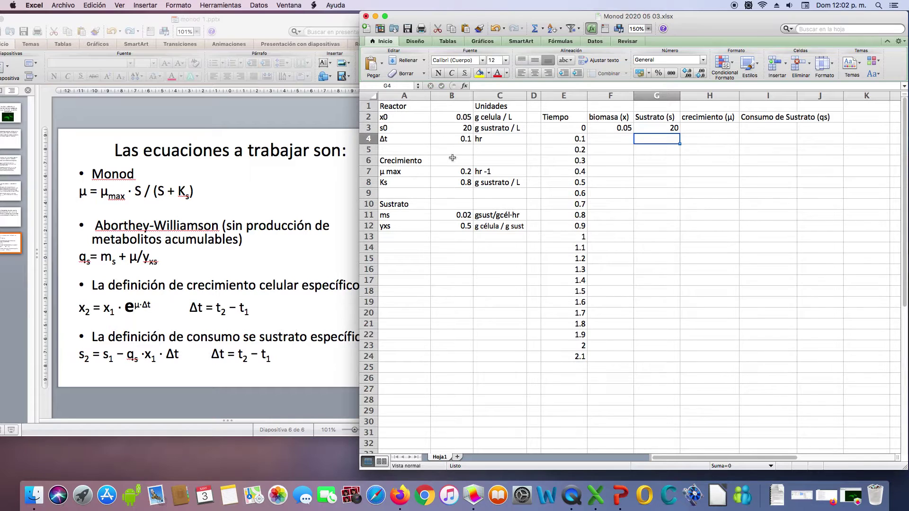
Step: Enter the Monod growth rate formula =B7*G3/(G3+B8) in H3 of the crecimiento (μ) column
left_click(704, 127)
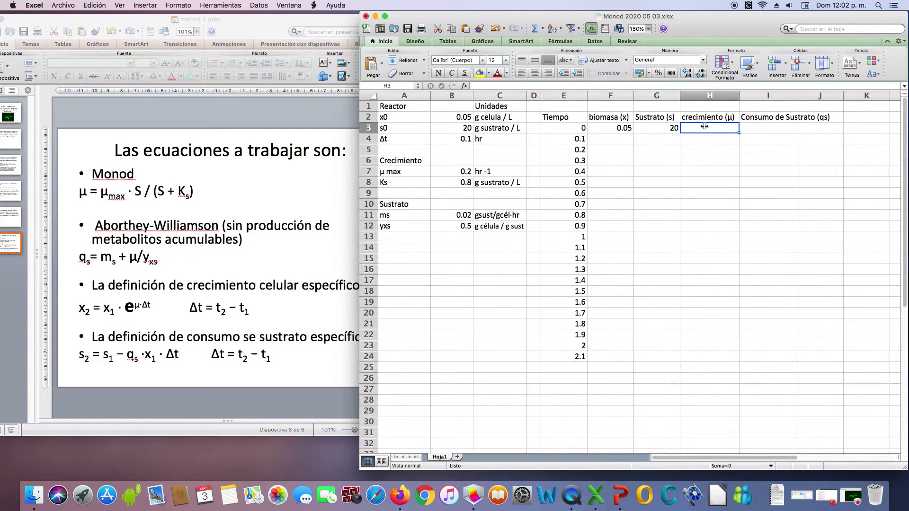
type("=")
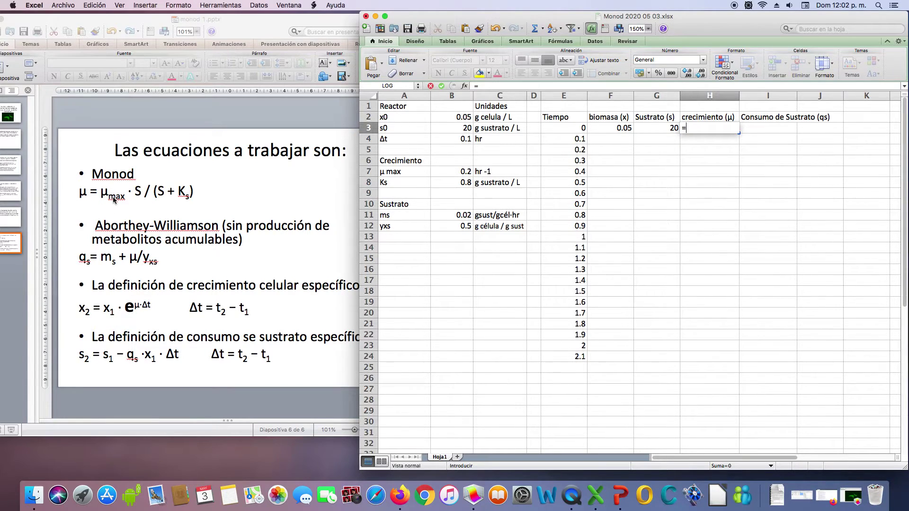
left_click(451, 173)
type("*")
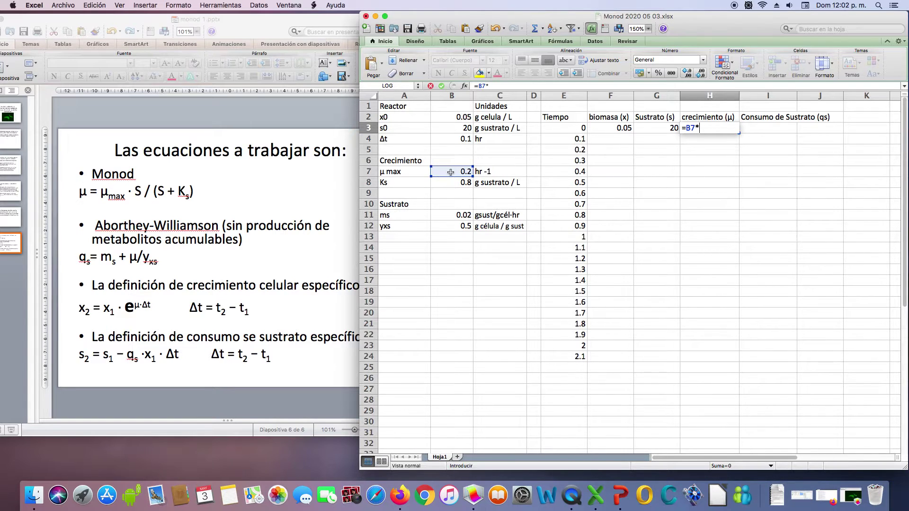
left_click(663, 132)
type("/(")
left_click(662, 132)
type("+")
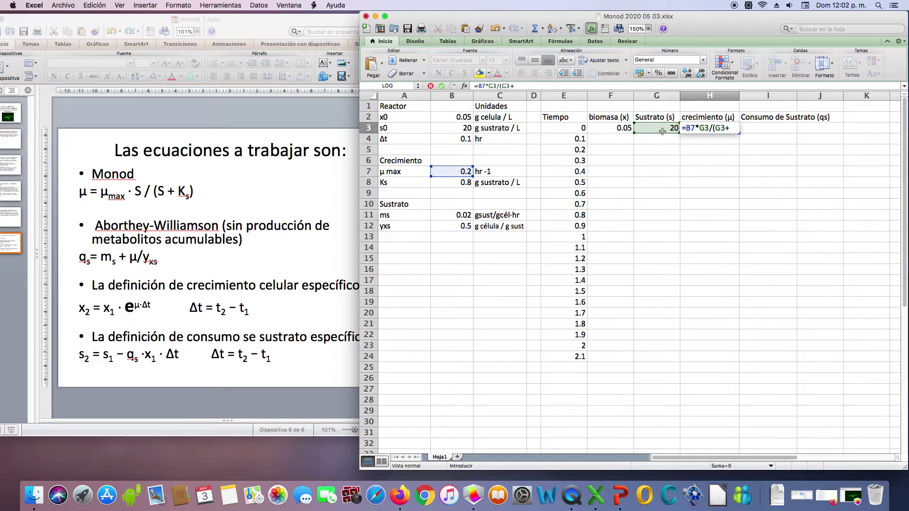
left_click(465, 184)
type(")")
key("Return")
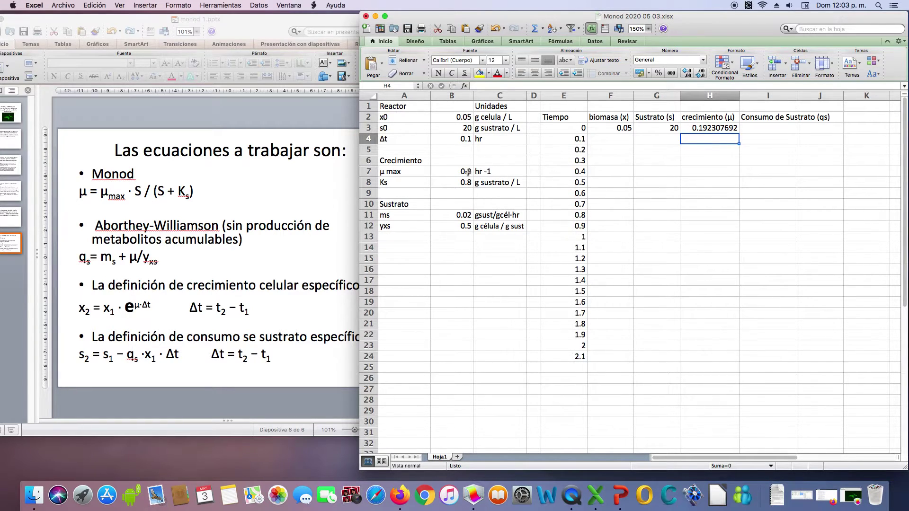
Step: Make the μ max and Ks references in H3 absolute, giving =$B$7*G3/(G3+$B$8)
double_click(691, 127)
left_click(701, 127)
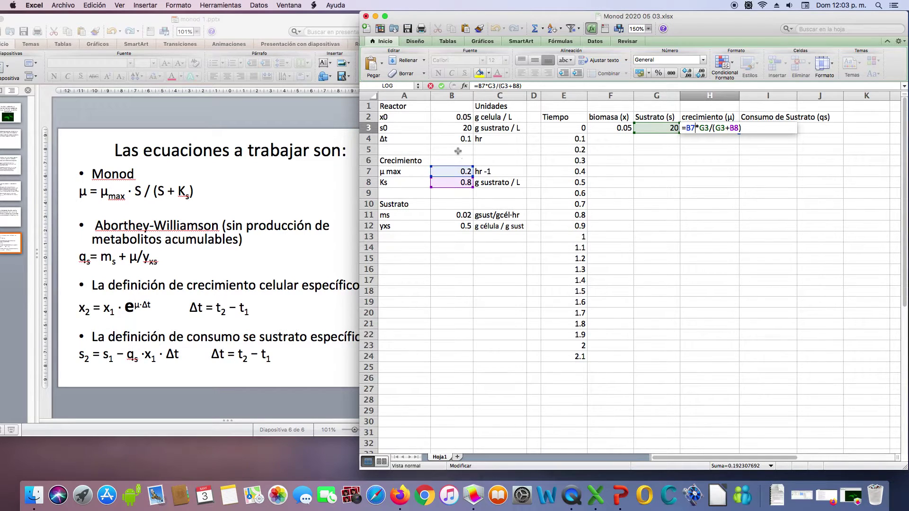
left_click(695, 128)
key("super+t")
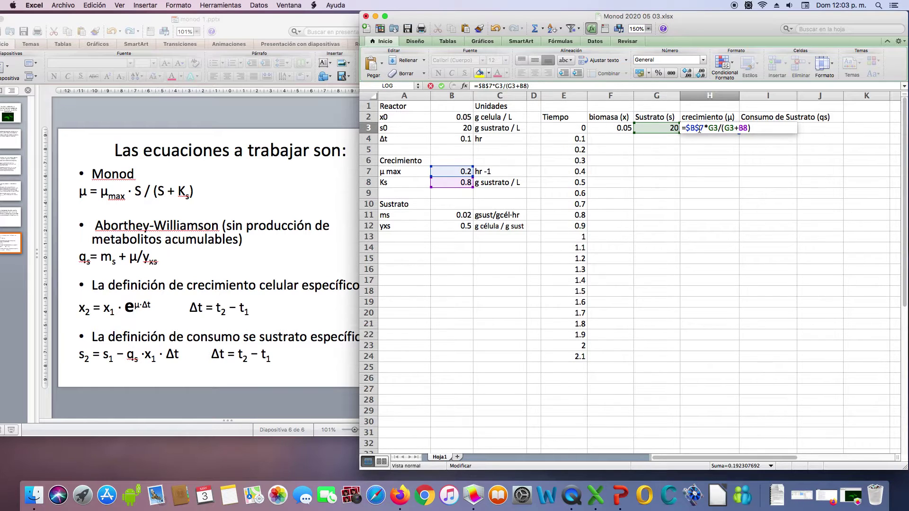
key("super+t")
key("super+t")
key("Return")
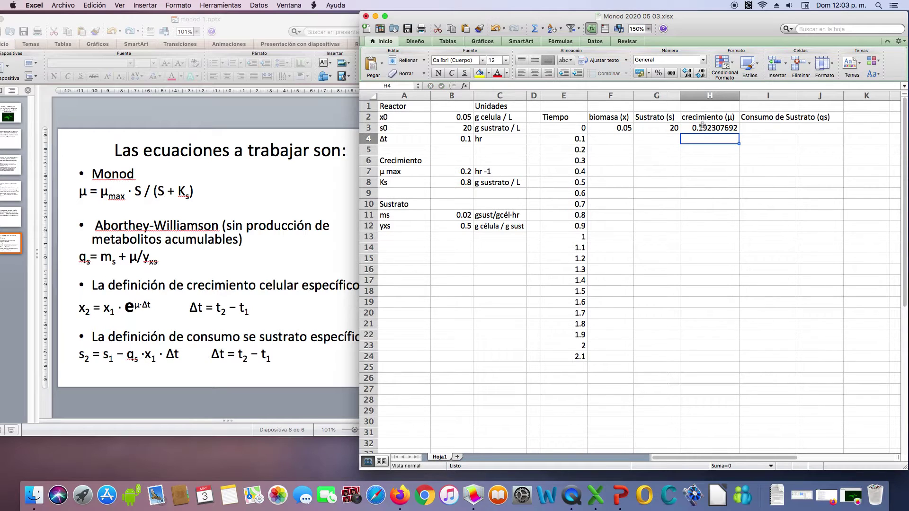
Step: Enter the substrate consumption formula =B11+(H3/B12) in I3 of the Consumo de Sustrato (qs) column
left_click(756, 132)
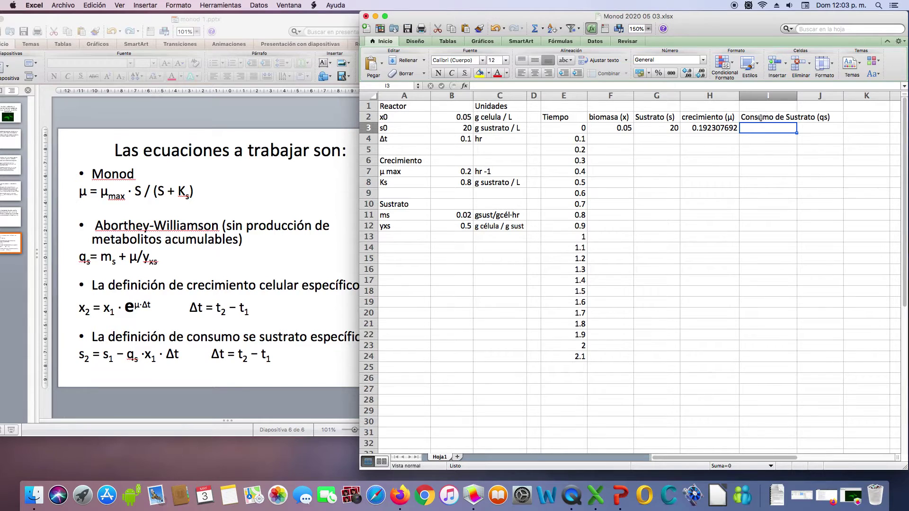
type("=")
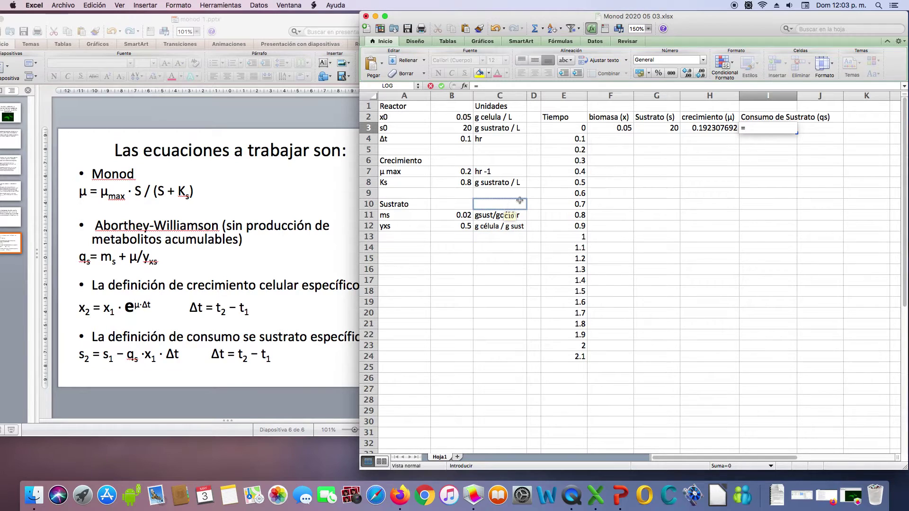
left_click(453, 218)
type("+(")
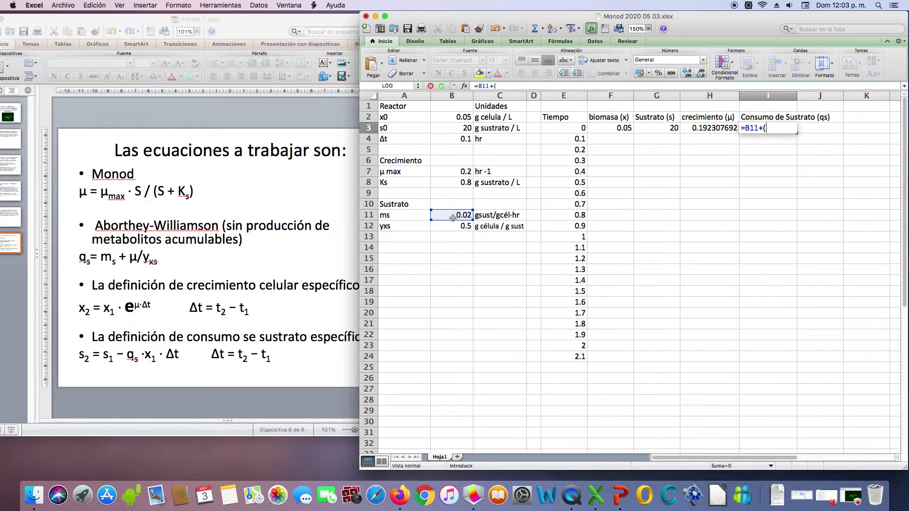
left_click(692, 128)
type("/")
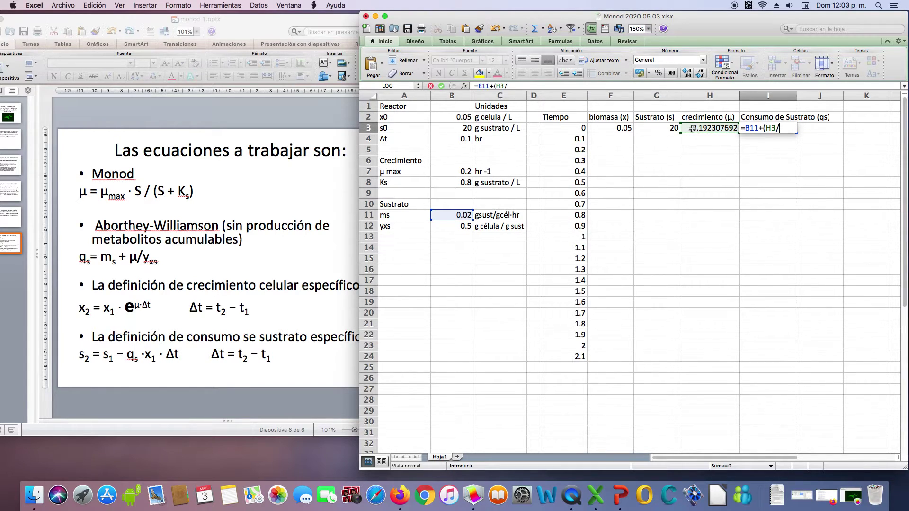
left_click(456, 227)
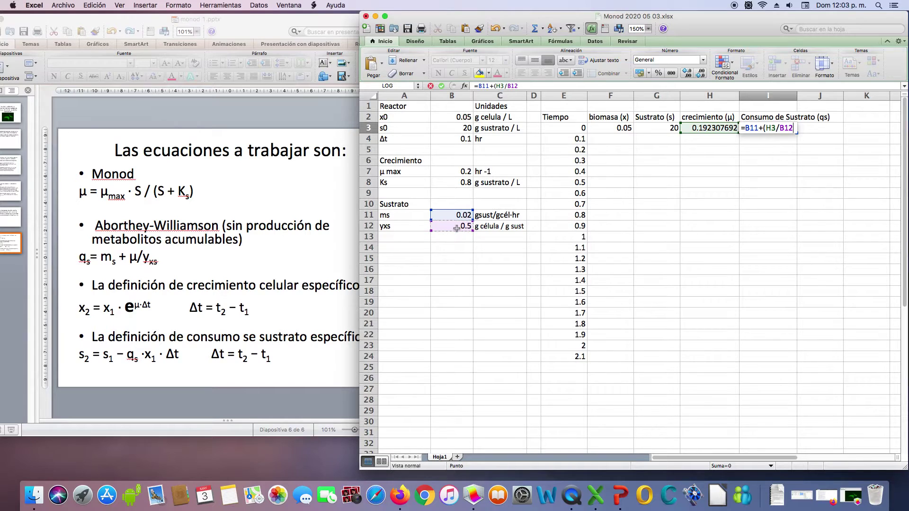
type(")")
key("Return")
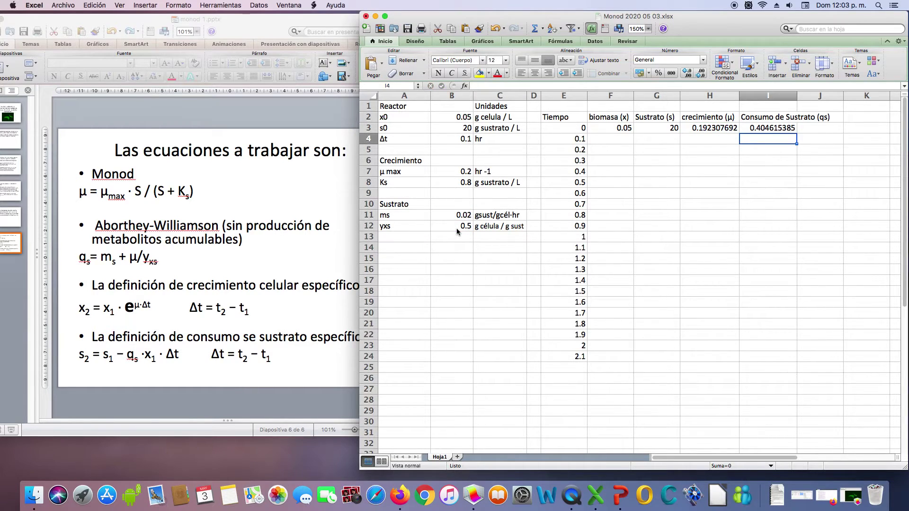
Step: Make the ms and yxs references in I3 absolute, giving =$B$11+(H3/$B$12)
double_click(755, 127)
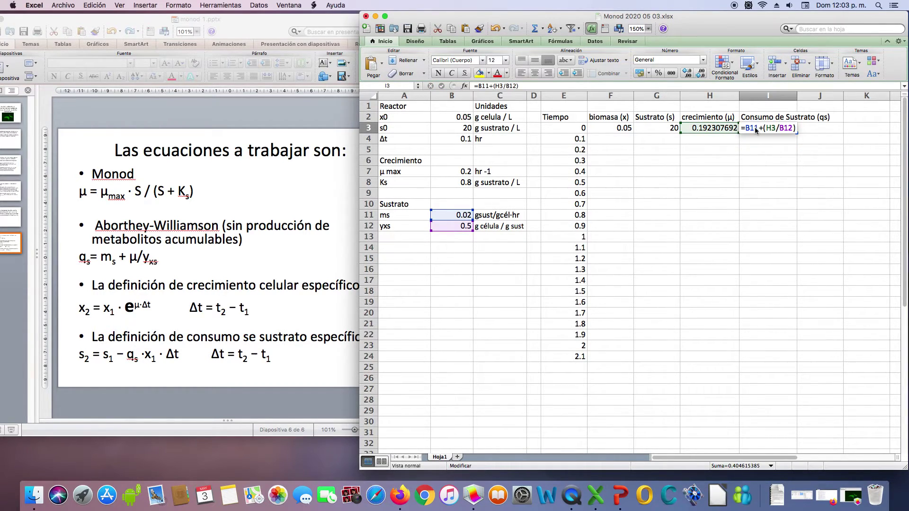
type("$")
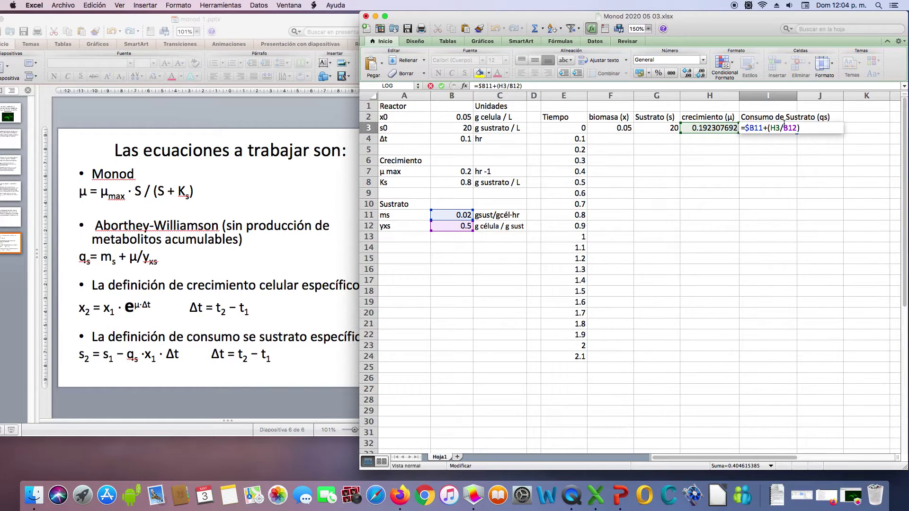
type("$")
type("$")
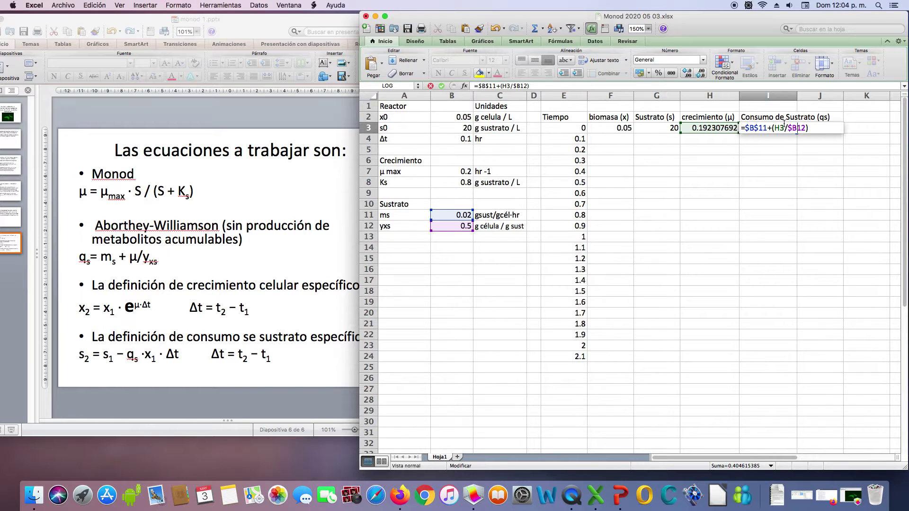
key("Return")
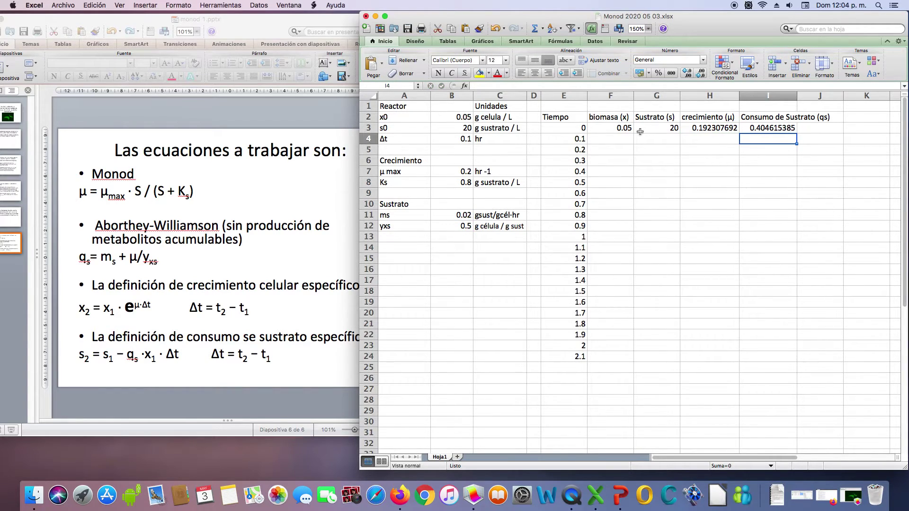
Step: Enter the exponential growth formula =F3*(EXP(H3*B4)) in F4 of the biomasa (x) column
left_click(628, 140)
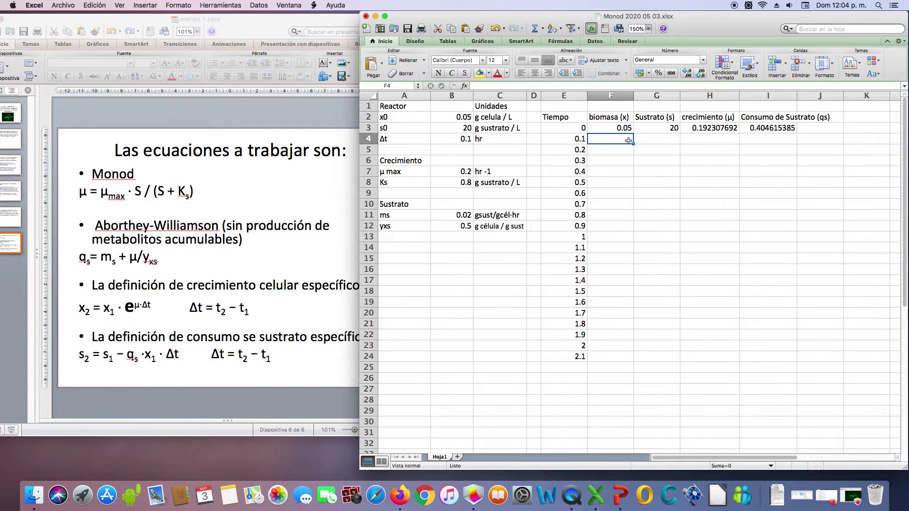
type("=")
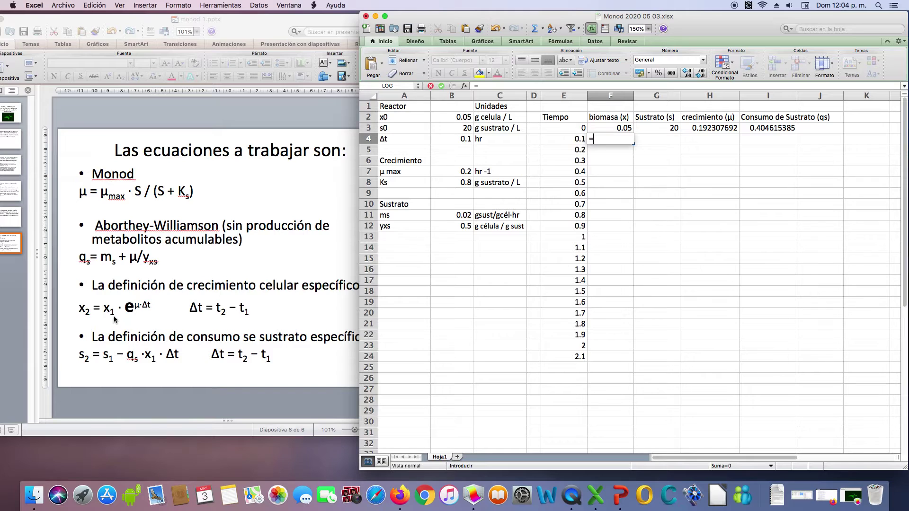
left_click(500, 142)
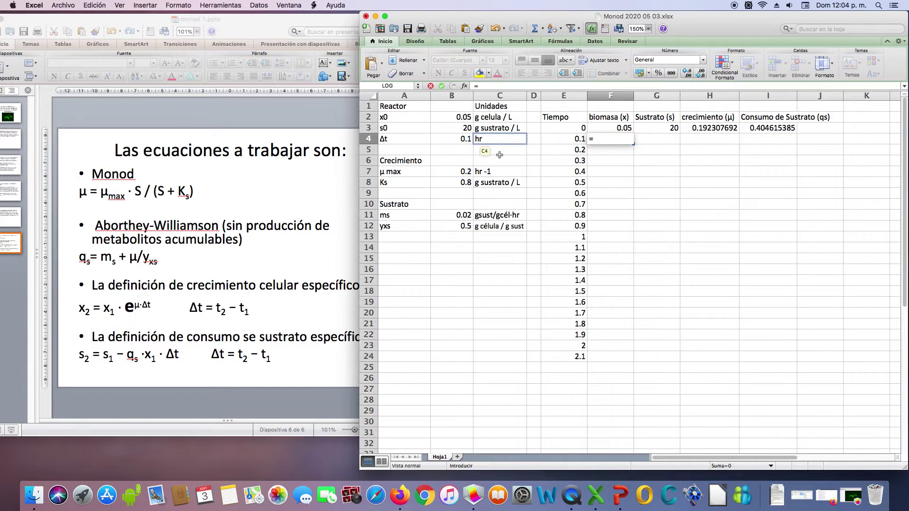
left_click(598, 131)
type("*")
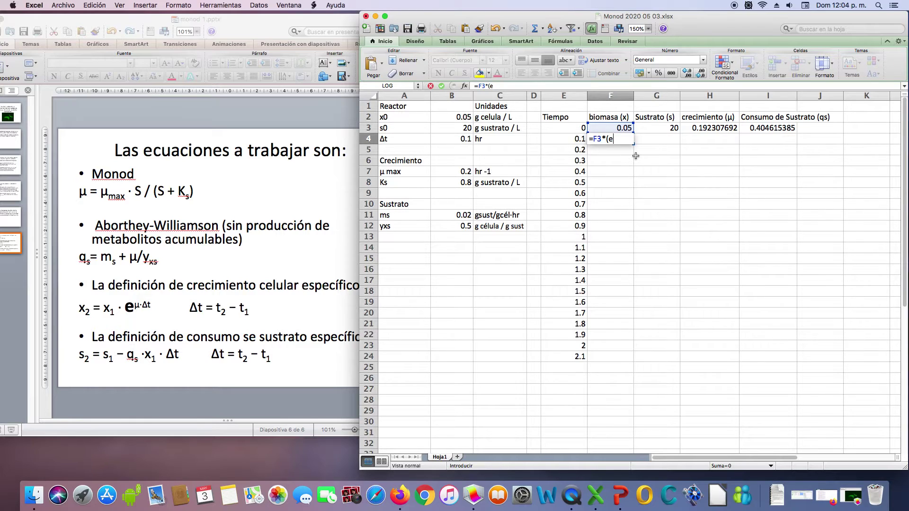
type("(exp(")
left_click(696, 128)
type("*")
left_click(454, 139)
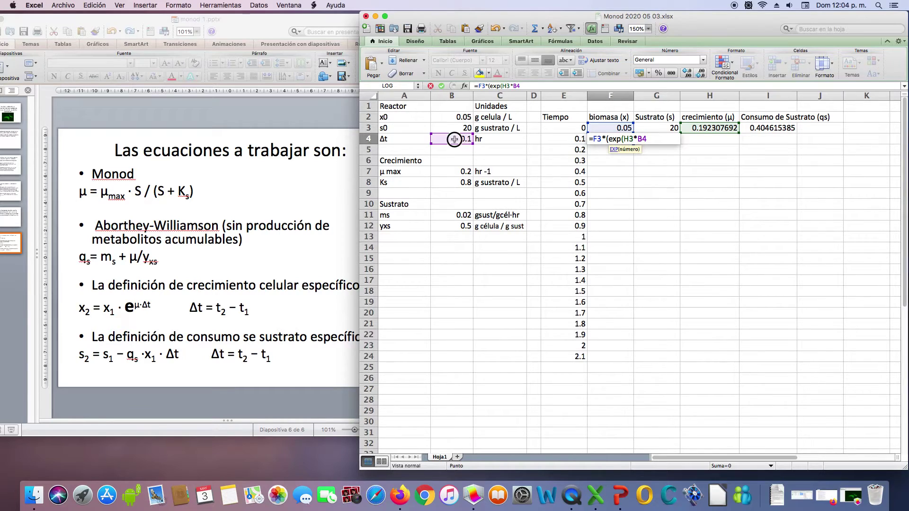
type("))")
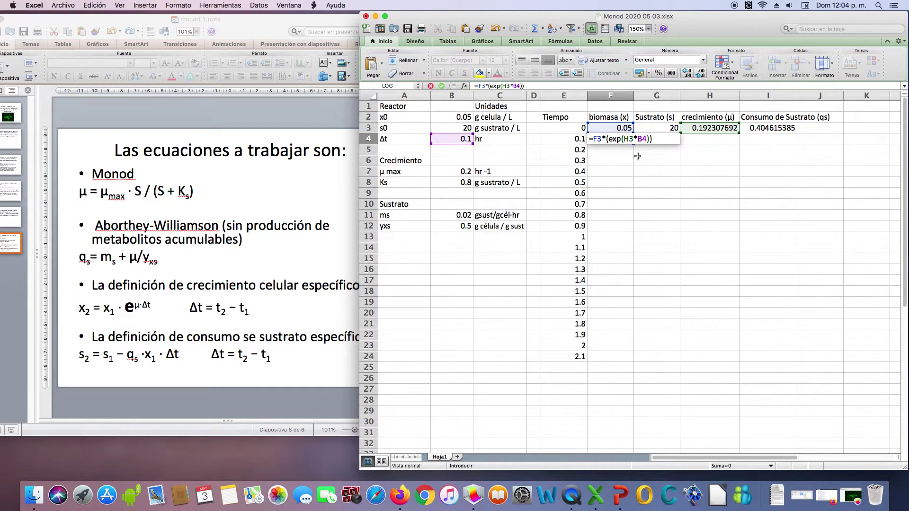
key("Return")
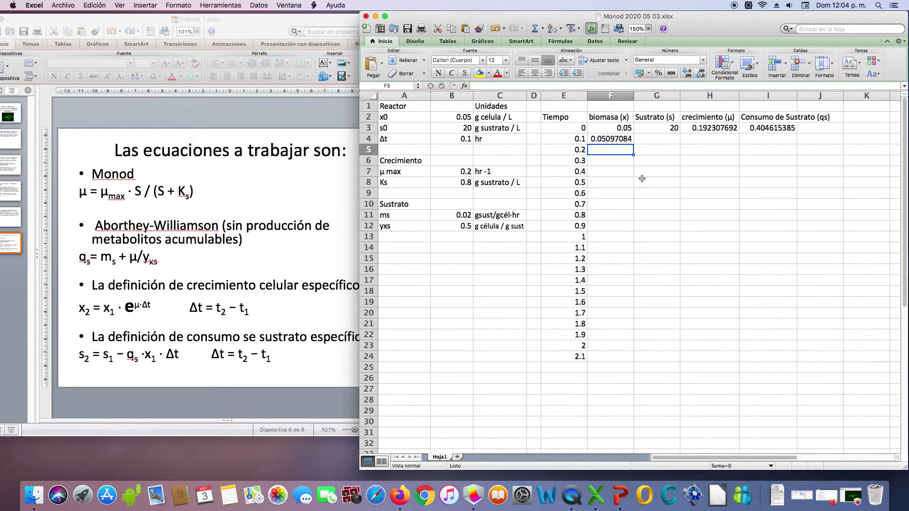
Step: Make the Δt reference in F4 absolute, giving =F3*(EXP(H3*$B$4))
left_click(611, 139)
double_click(610, 140)
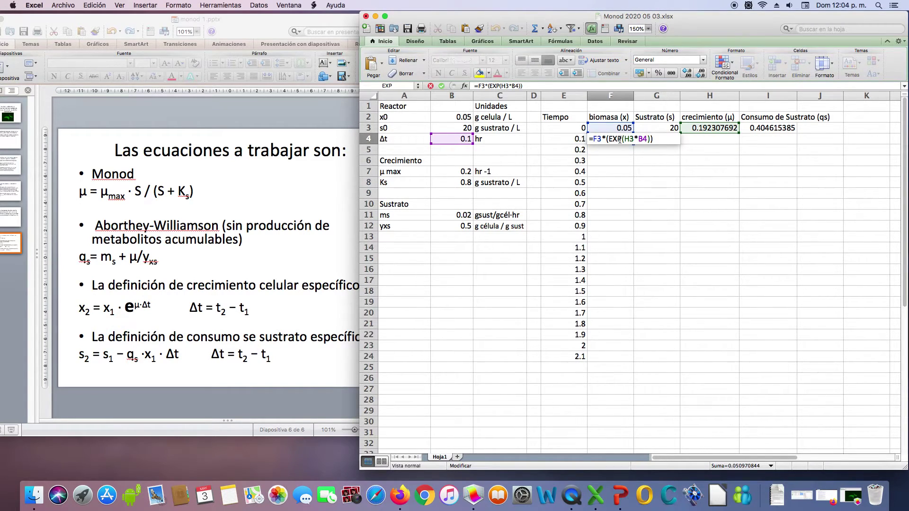
left_click(620, 139)
type("$B$")
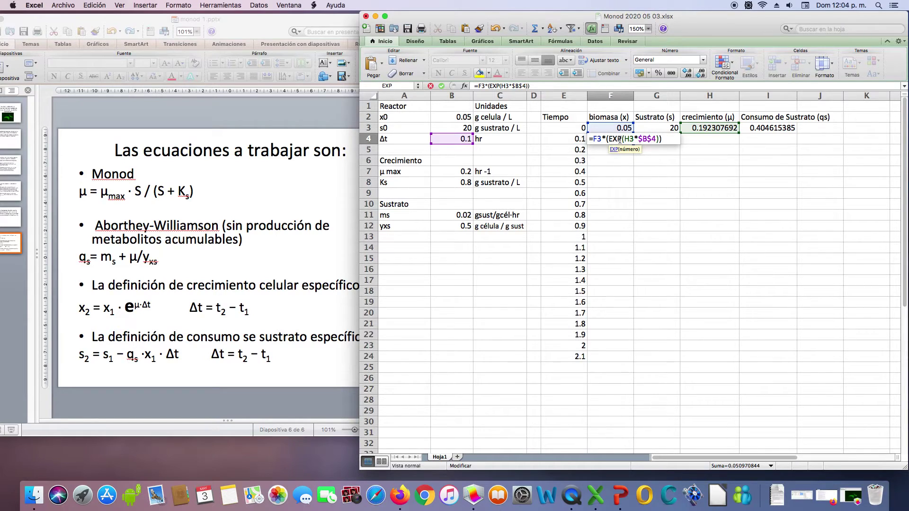
key("Return")
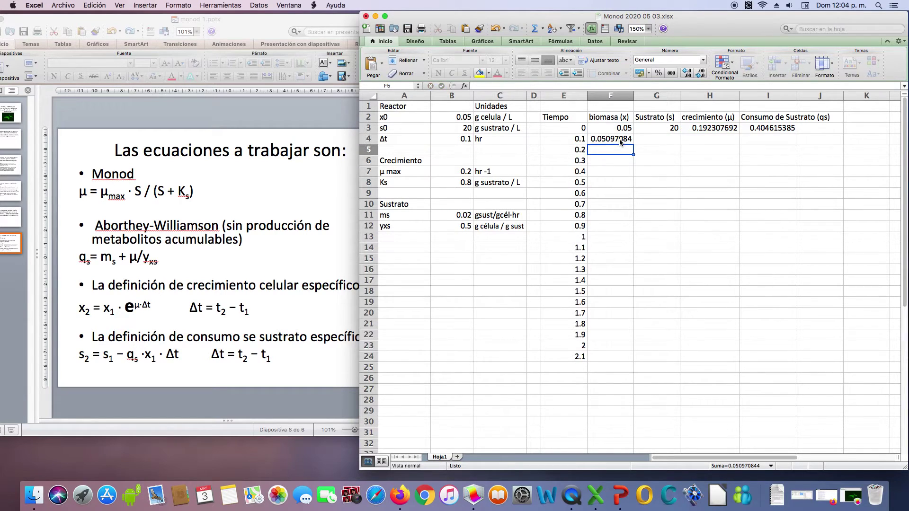
Step: Enter the substrate balance formula =G3-(I3*F3*$B$4) in G4, with the Δt reference absolute
left_click(647, 138)
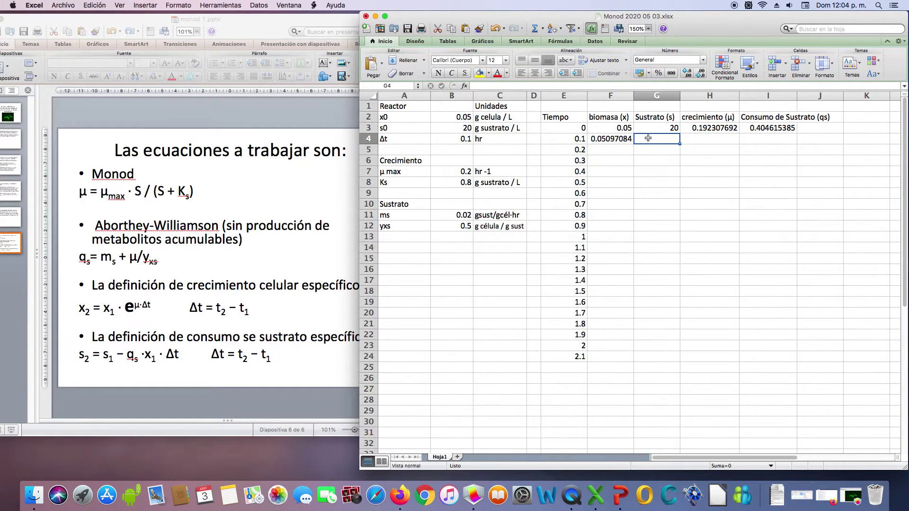
type("=")
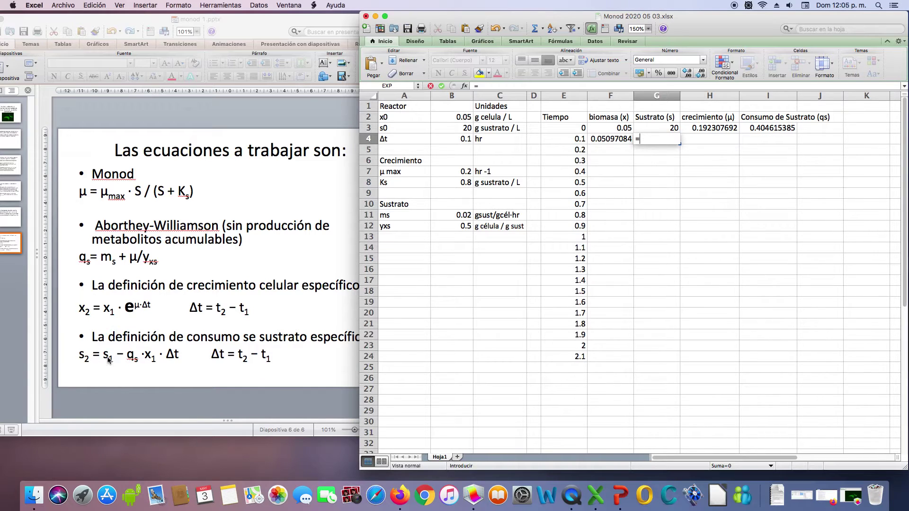
left_click(650, 130)
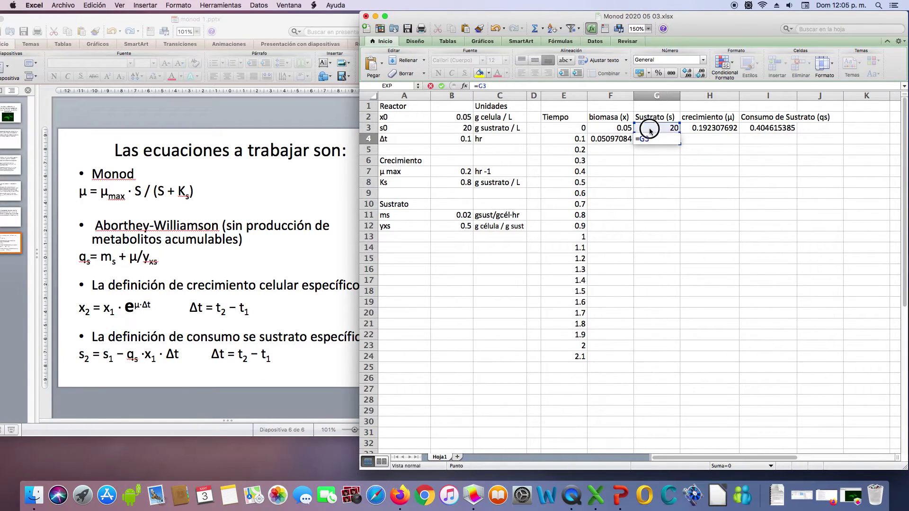
type("-(")
left_click(777, 130)
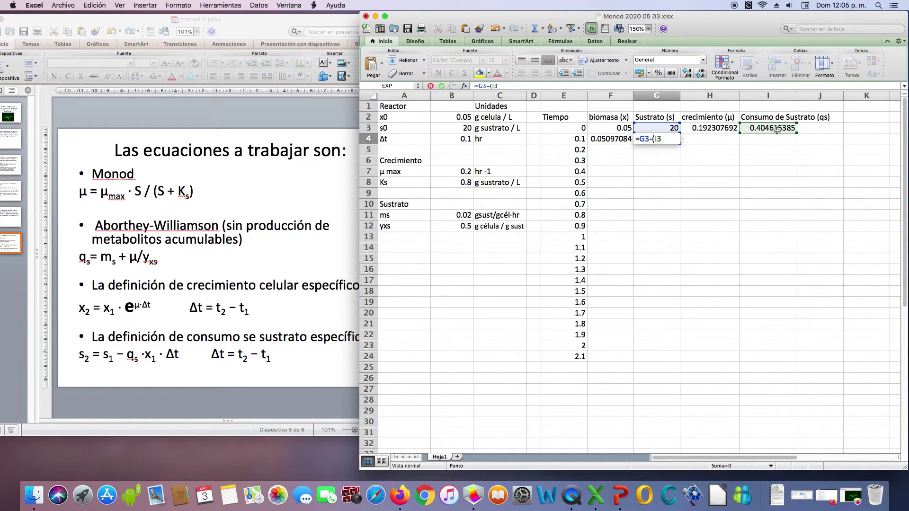
type("*")
left_click(603, 131)
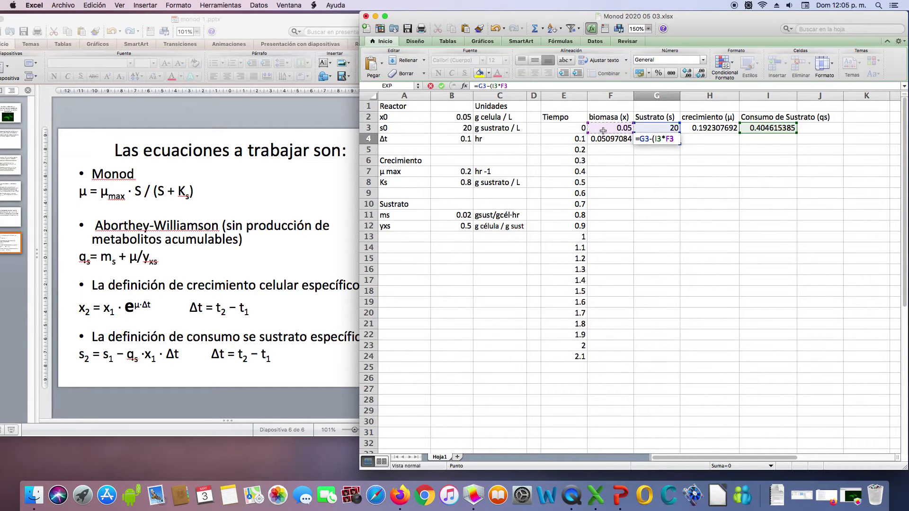
type("*")
left_click(469, 138)
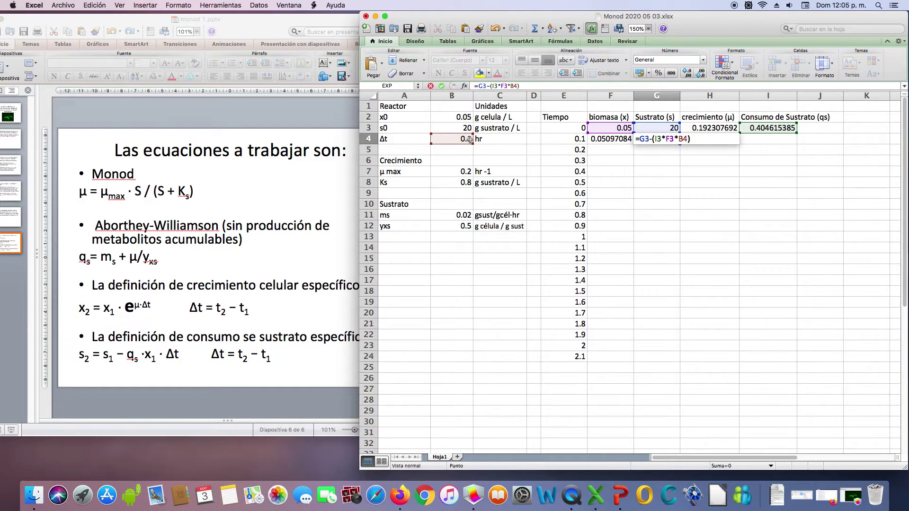
type(")")
type("$")
type("$")
key("Return")
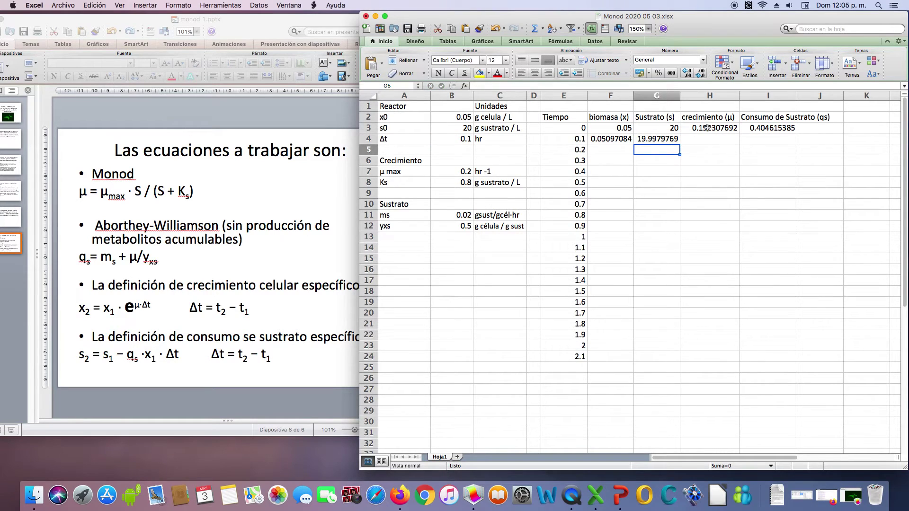
Step: Fill the μ and qs formulas from H3:I3 down to row 4, and fill F4:I4 down to row 24
left_click_drag(708, 127, 798, 141)
left_click(749, 187)
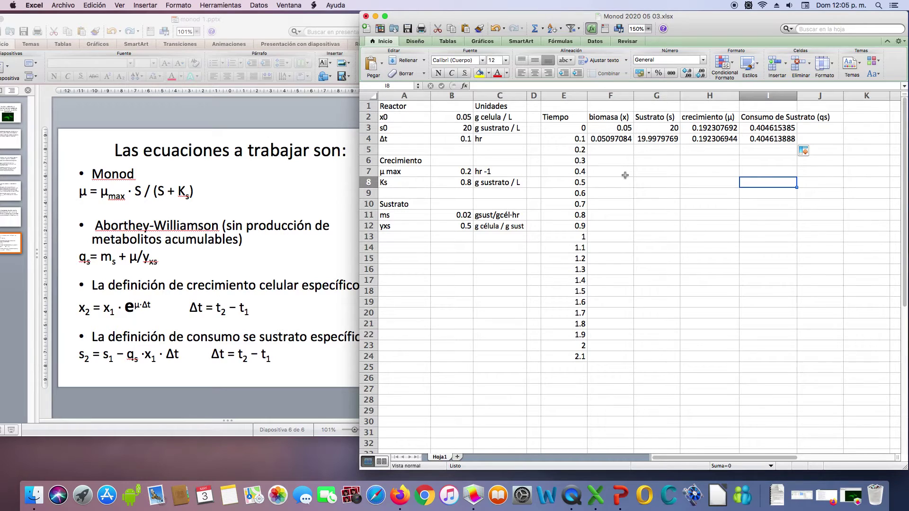
left_click(623, 140)
left_click_drag(623, 140, 811, 359)
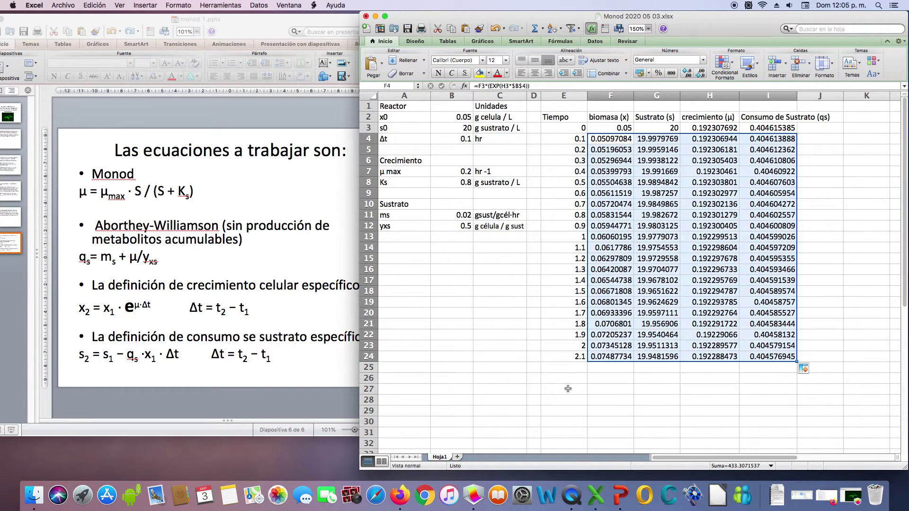
Step: Extend the whole simulation table, columns E to I, down to row 31
left_click_drag(570, 142, 797, 438)
scroll(729, 349, "down", 2)
scroll(730, 349, "up", 2)
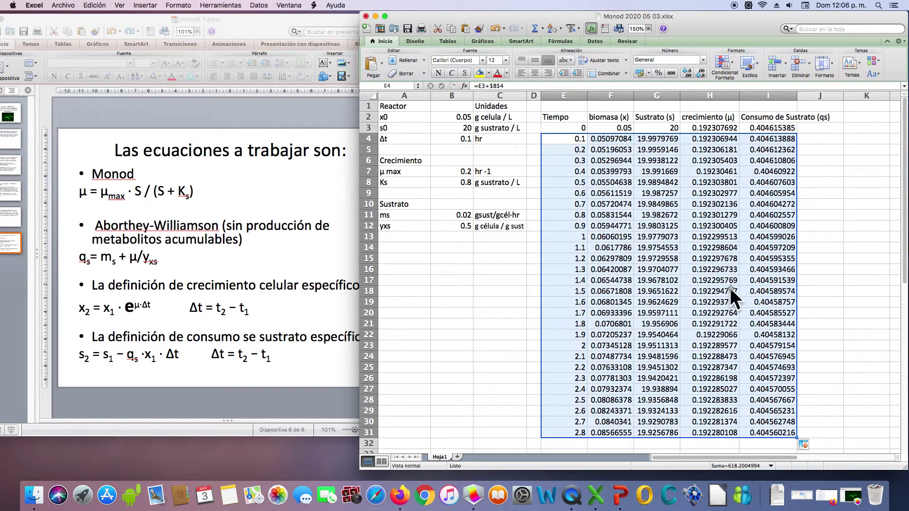
left_click(477, 323)
Step: Try a time step Δt of 0.25 hr in B4 and inspect the last substrate value in G31
left_click(466, 137)
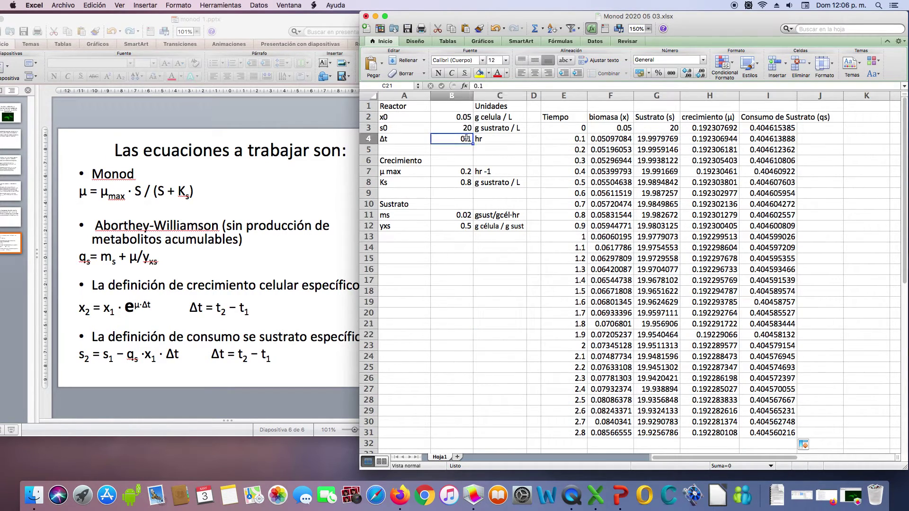
type("0.25")
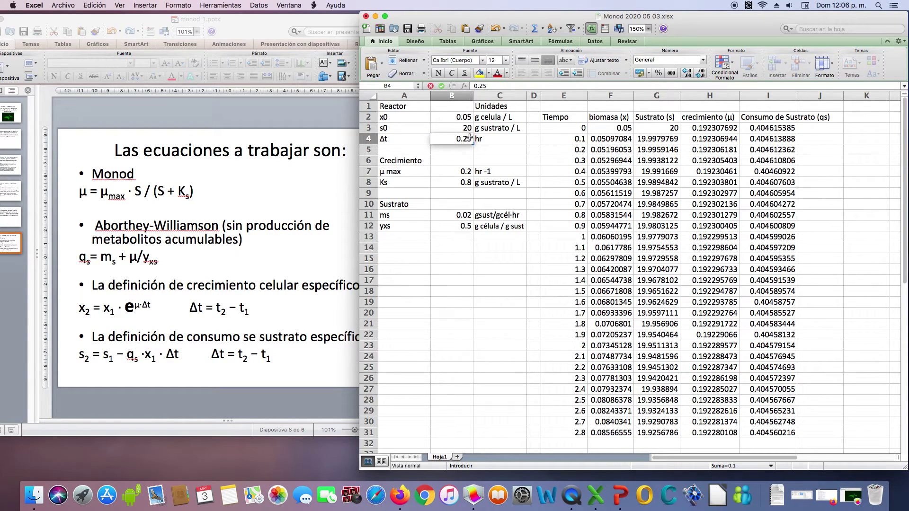
key("Return")
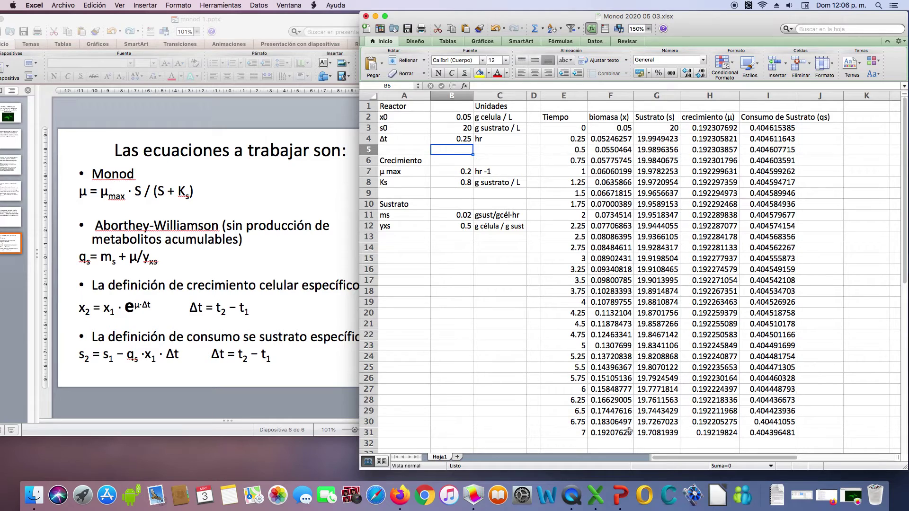
left_click(647, 433)
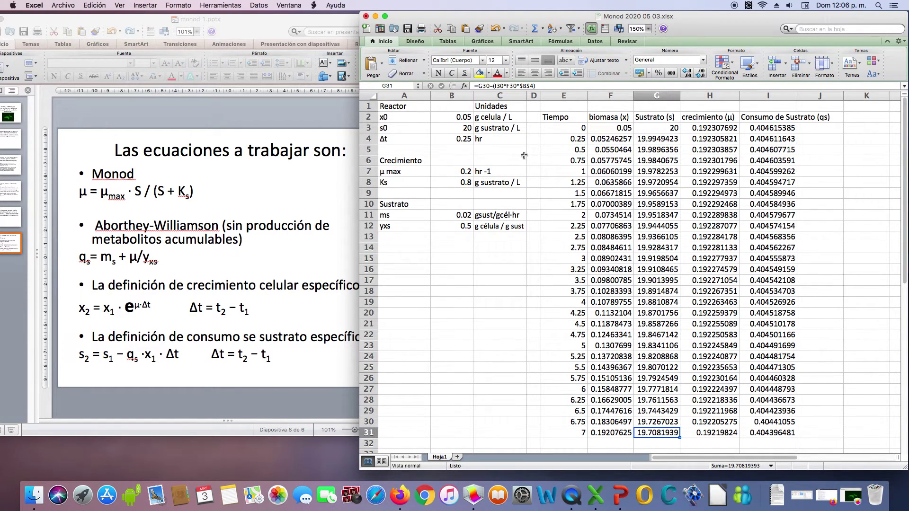
Step: Try a time step Δt of 0.5 hr in B4
left_click(461, 139)
type("0.")
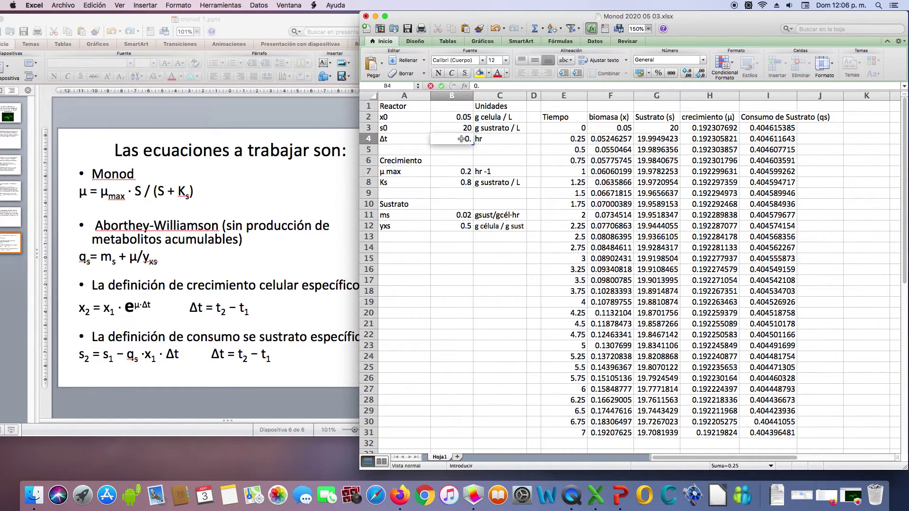
key("Return")
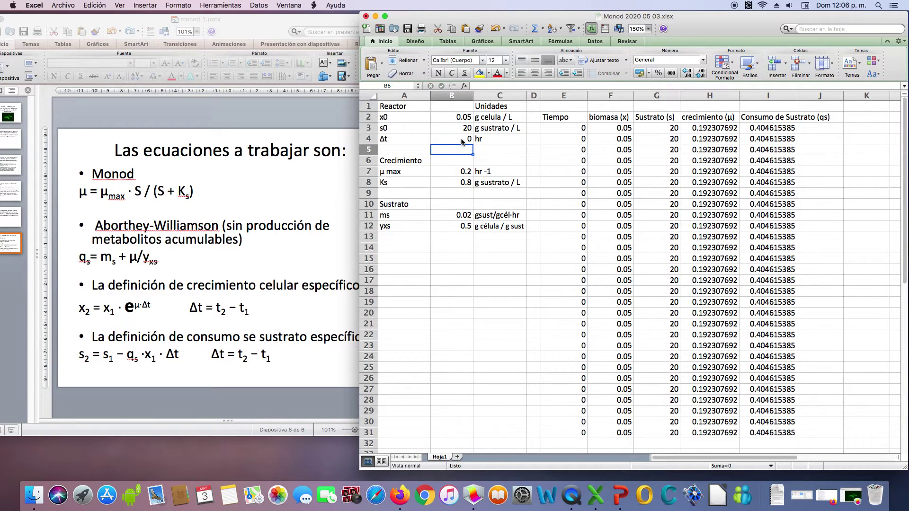
left_click(462, 141)
type("0.5")
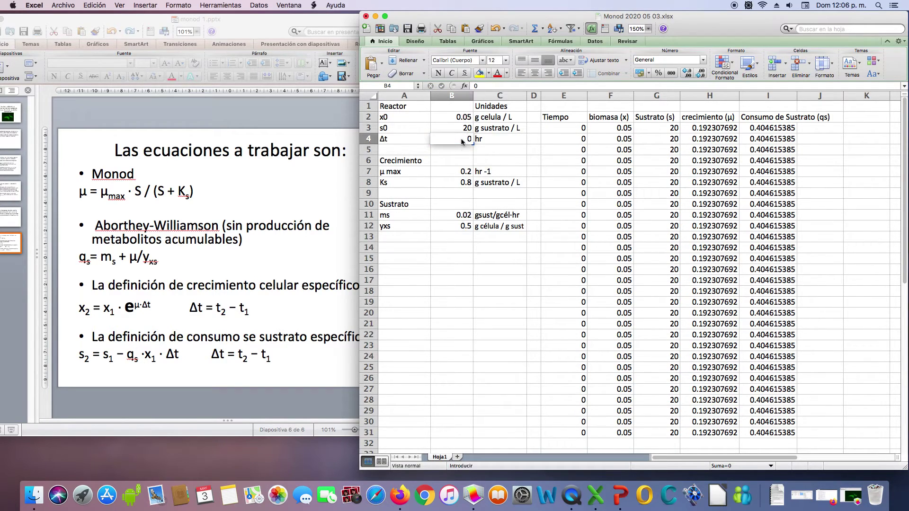
key("Return")
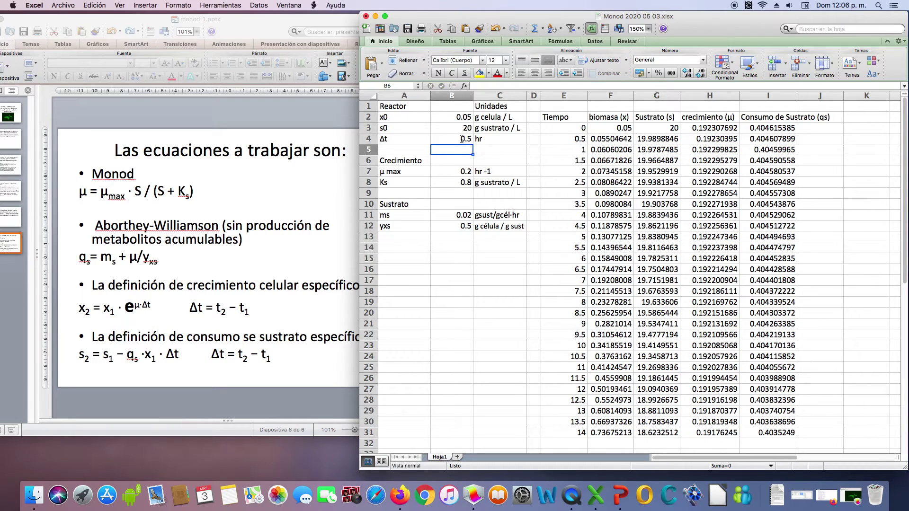
Step: Try Δt values of 1 hr and 1.1 hr in B4
left_click(462, 140)
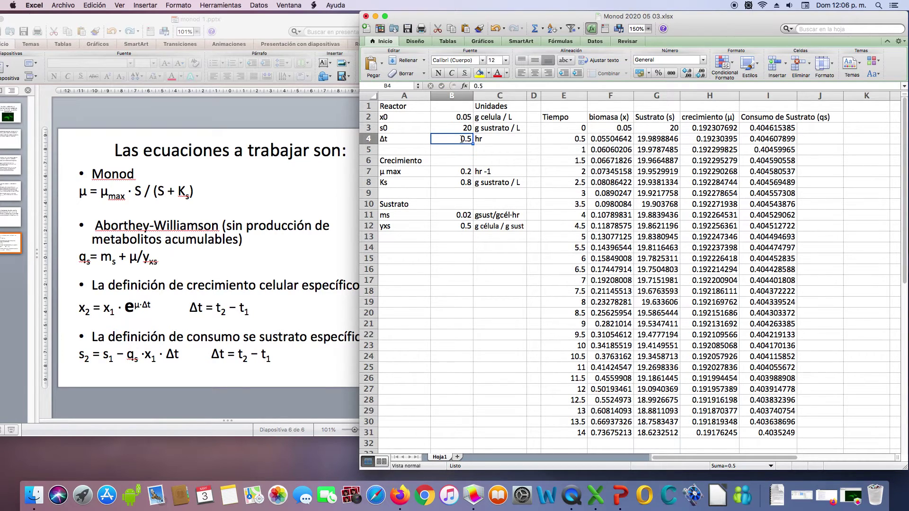
type("1")
key("Return")
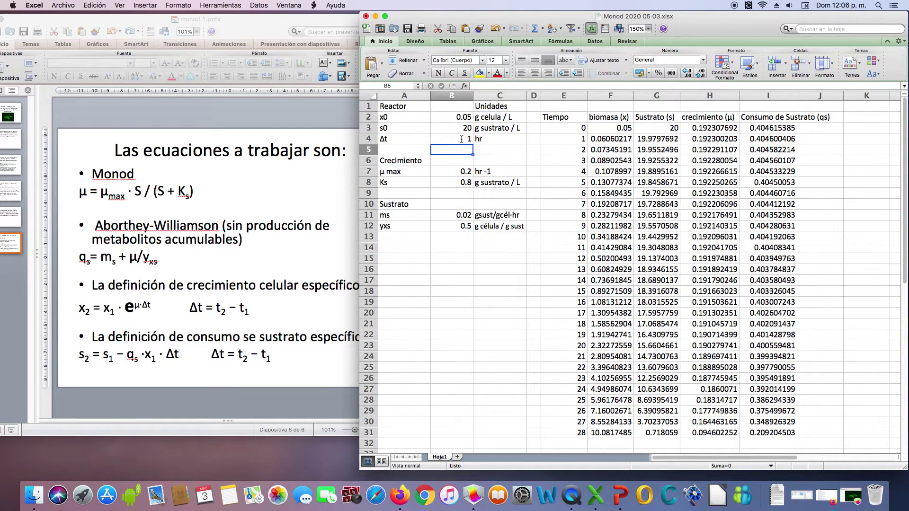
left_click(462, 140)
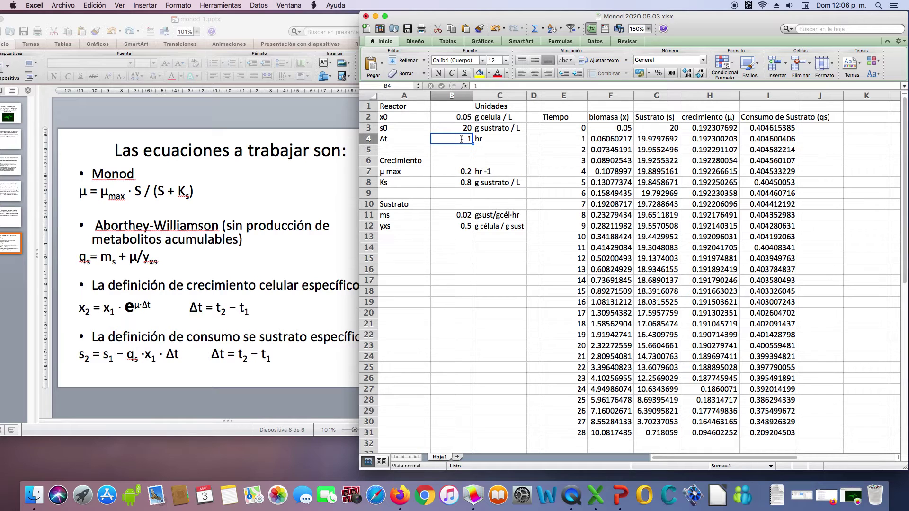
type("1.1")
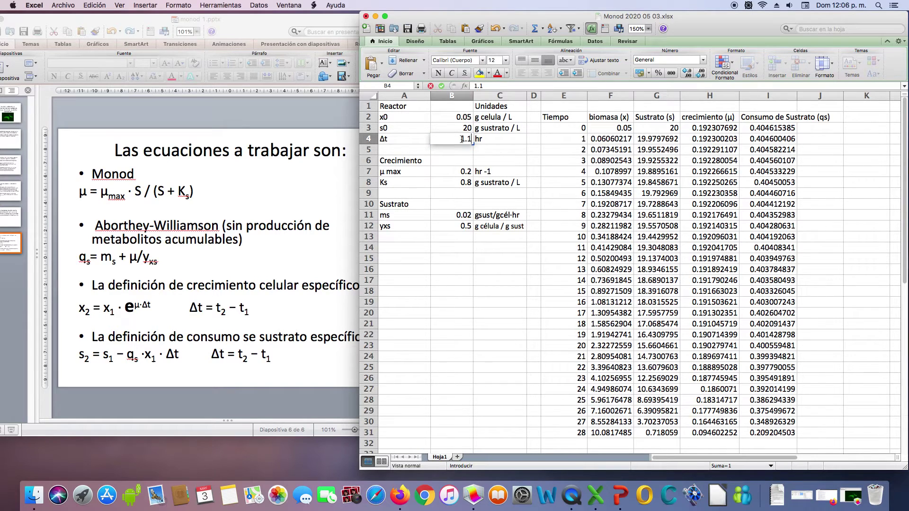
key("Return")
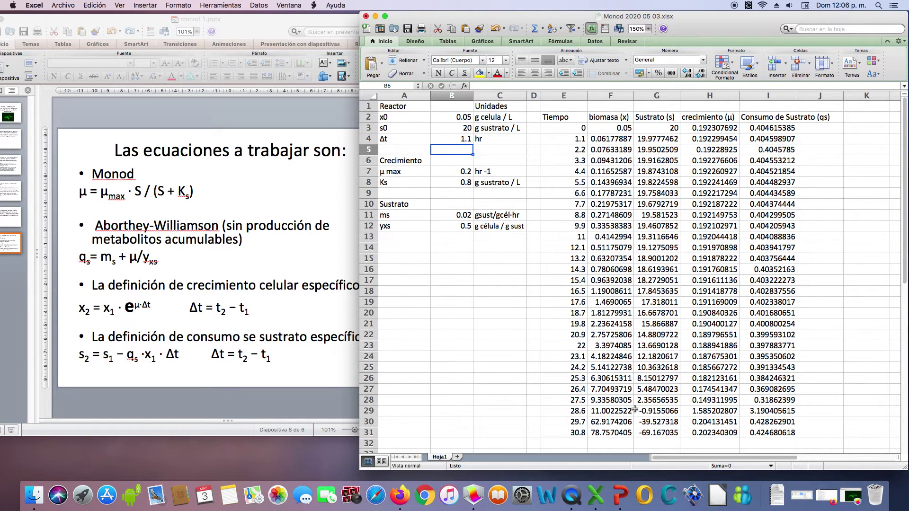
Step: Set the time step Δt in B4 to 1 hr
left_click(464, 140)
type("1")
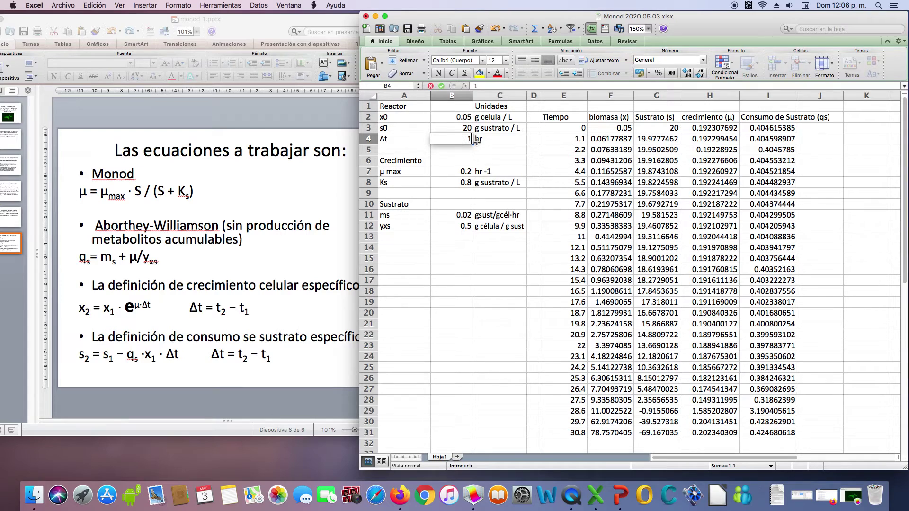
key("Return")
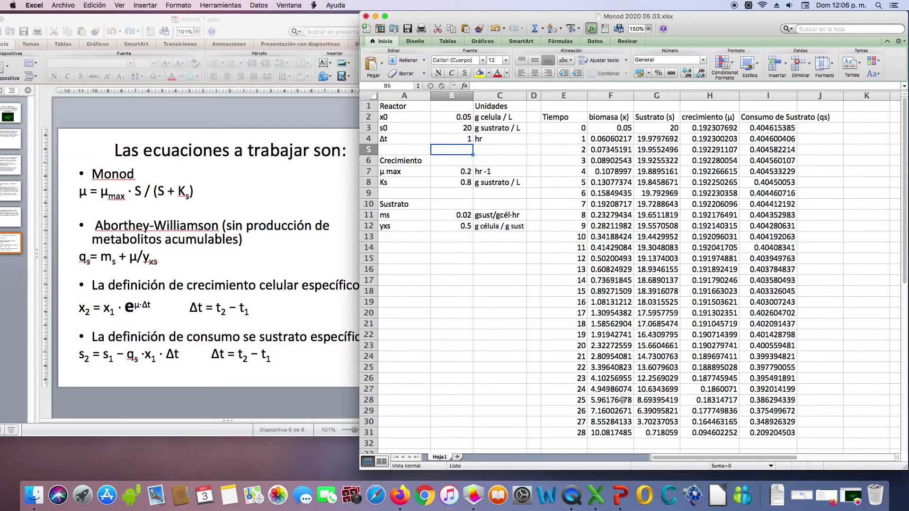
Step: Insert a markers-only scatter chart of biomass and substrate against time from E2:G31 and place it beside the table over columns K to P
left_click_drag(571, 114, 657, 431)
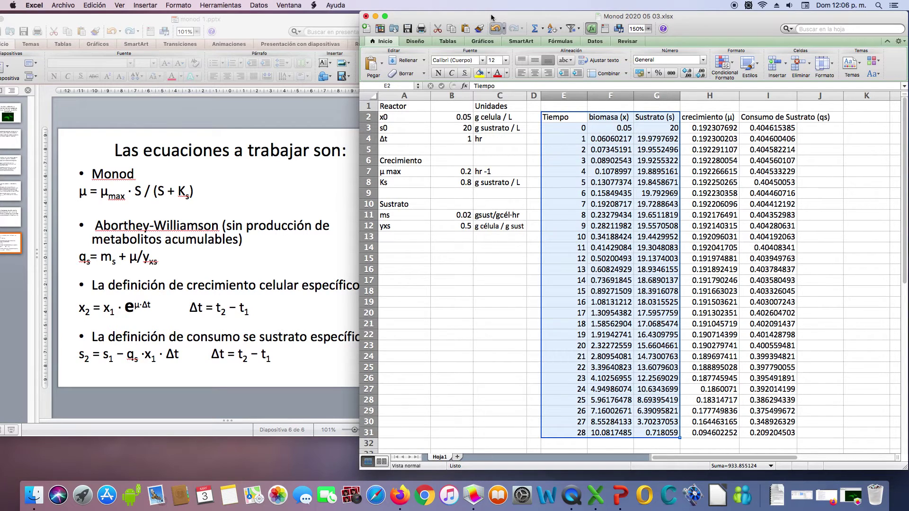
left_click_drag(490, 14, 226, 13)
left_click_drag(640, 467, 902, 463)
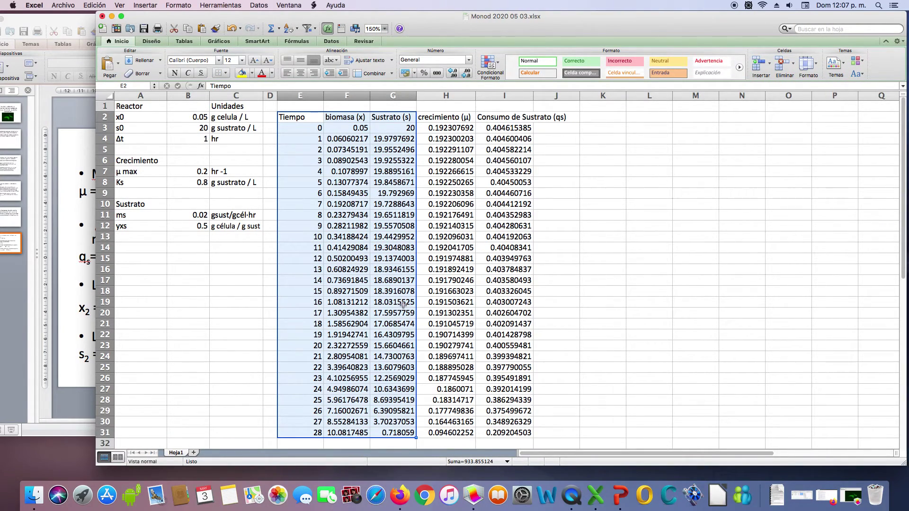
left_click(144, 6)
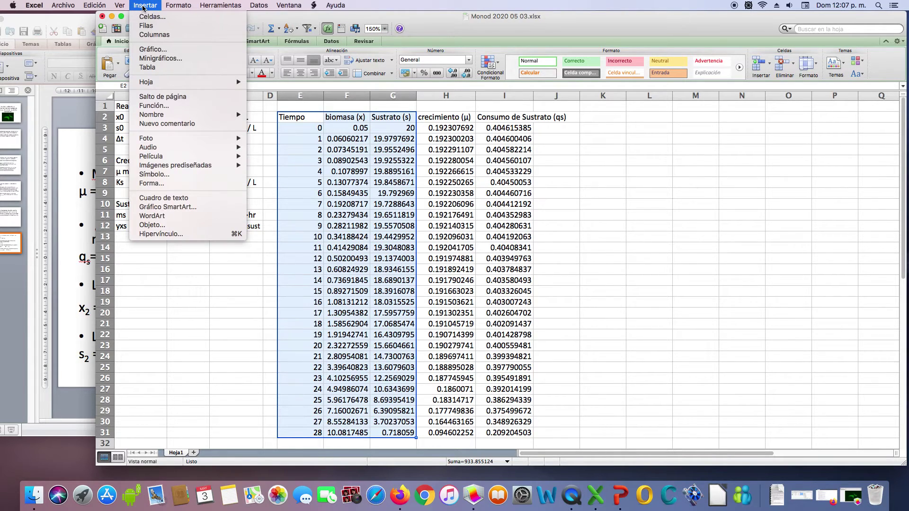
left_click(168, 50)
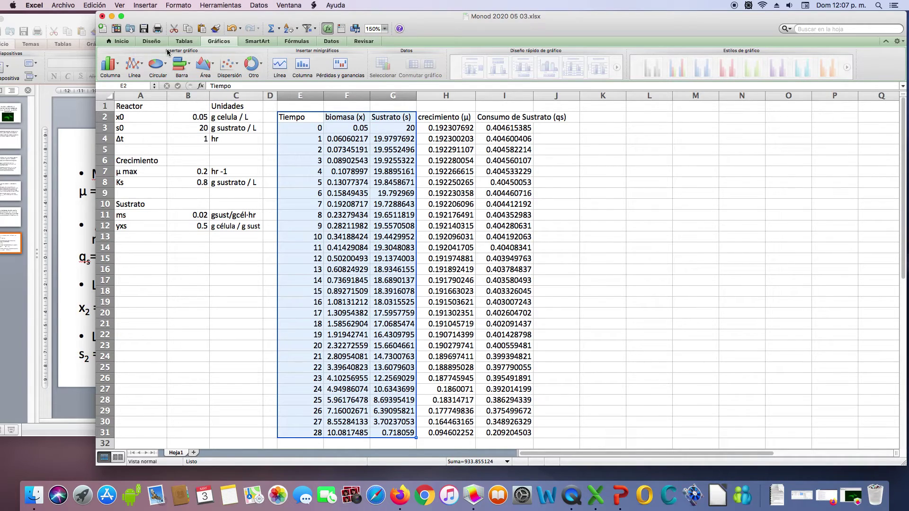
left_click(236, 68)
left_click(195, 124)
left_click_drag(400, 204, 617, 126)
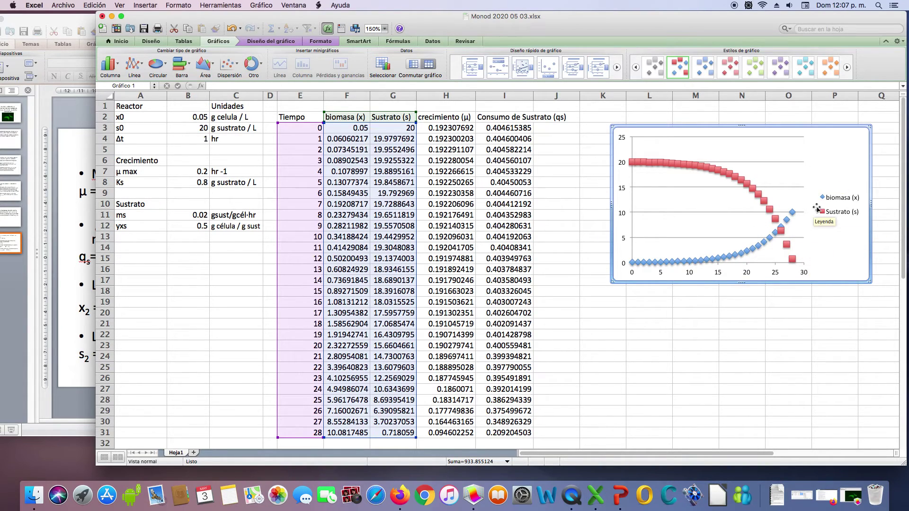
Step: Preview a base-10 logarithmic scale on the chart's vertical axis without applying it
mouse_move(766, 211)
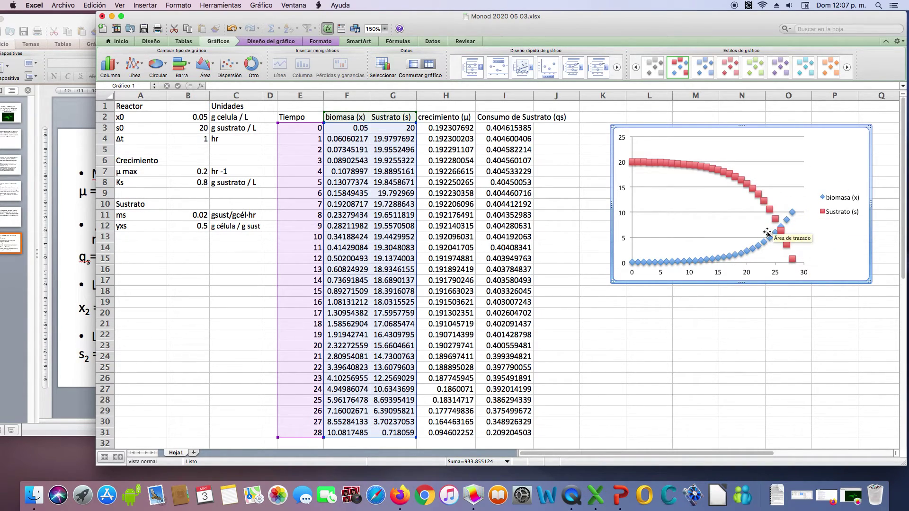
right_click(623, 216)
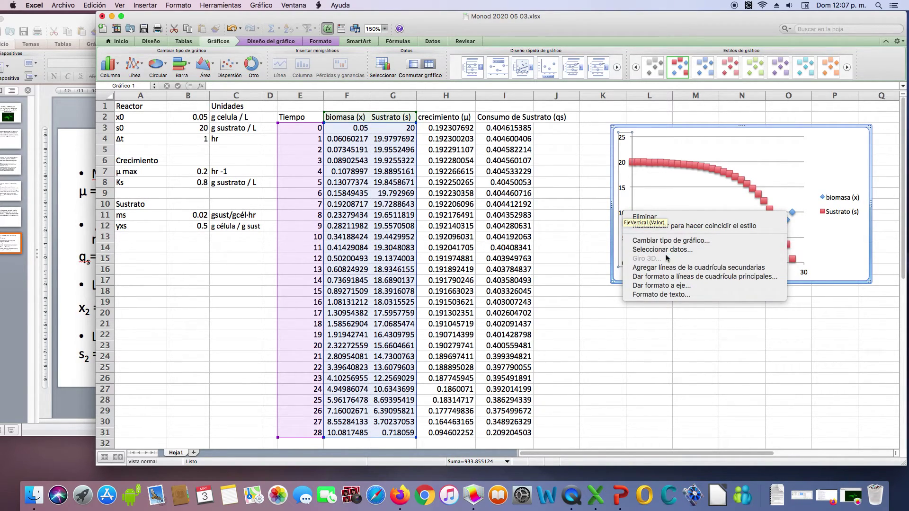
left_click(654, 285)
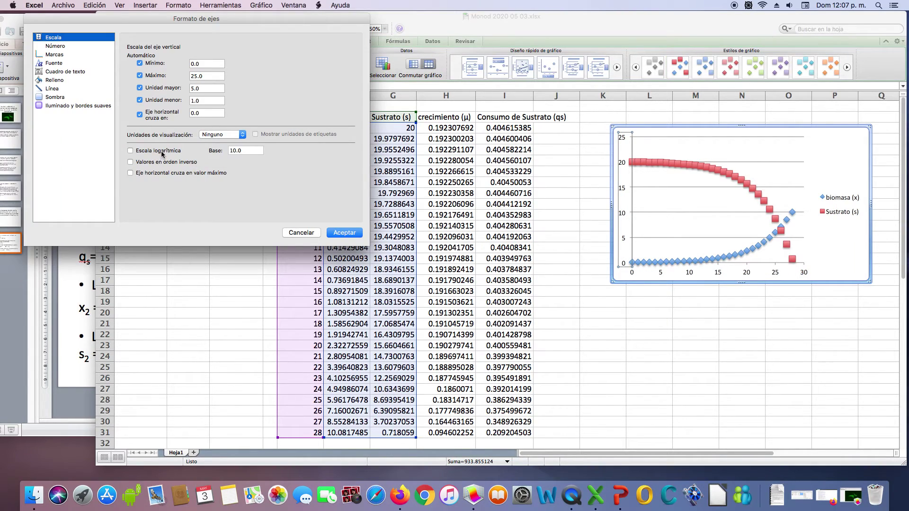
left_click(130, 151)
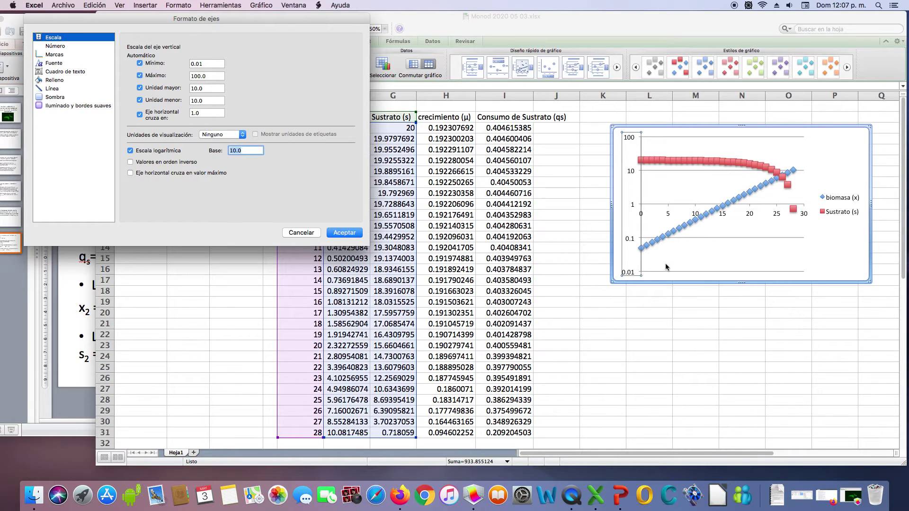
left_click(309, 233)
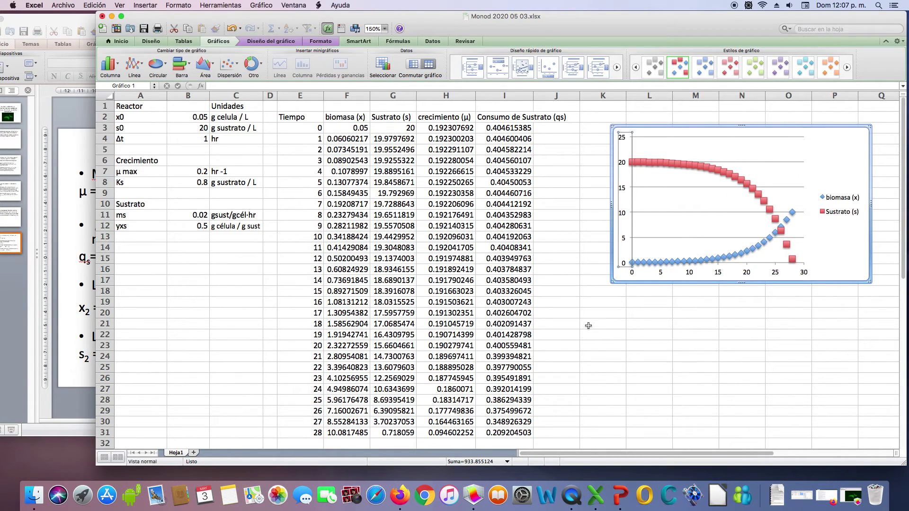
Step: Duplicate the biomass and substrate chart, placing the copy below the original at cell K19
left_click(628, 343)
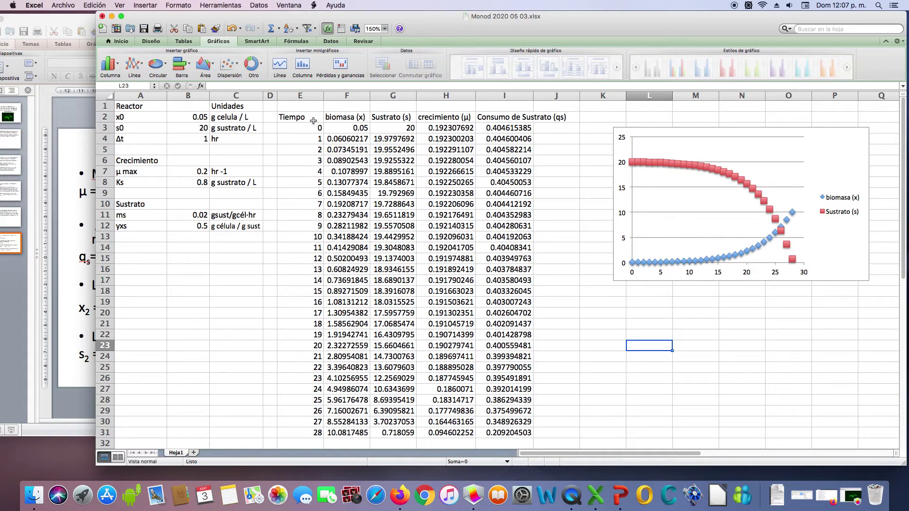
left_click(700, 147)
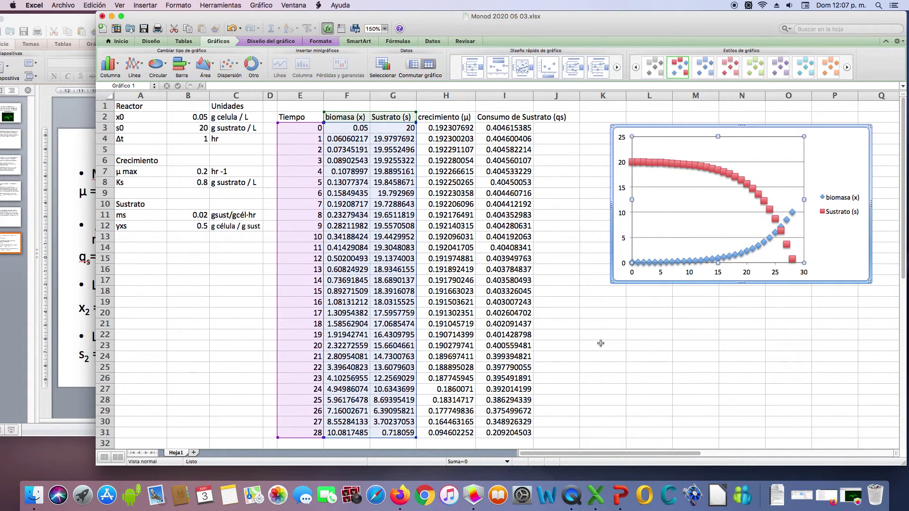
left_click(823, 262)
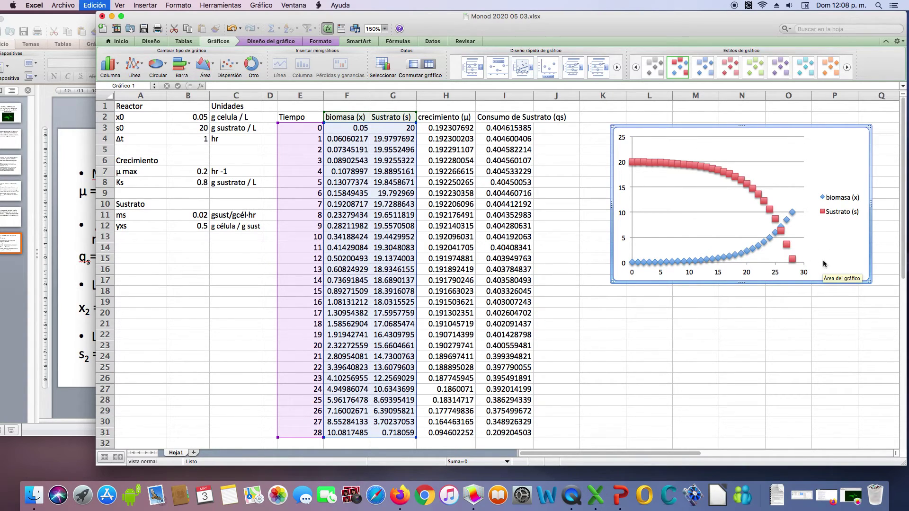
left_click(610, 304)
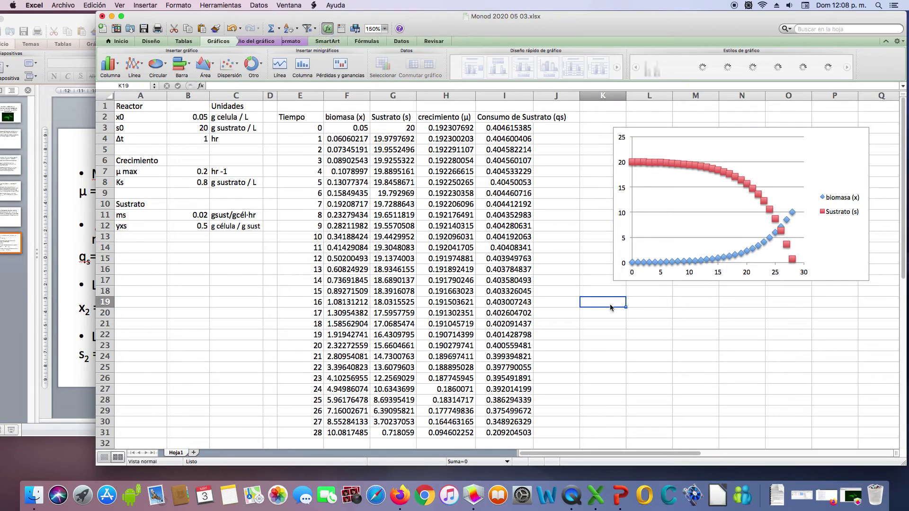
key("cmd+v")
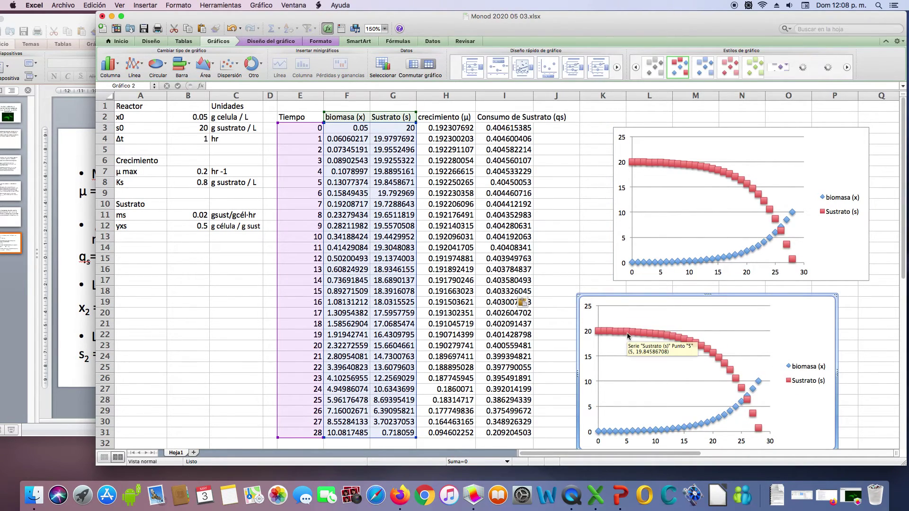
Step: Shift the copied chart's data range to the growth rate (µ) and substrate consumption (qs) columns, H and I
scroll(630, 334, "down", 2)
left_click(713, 299)
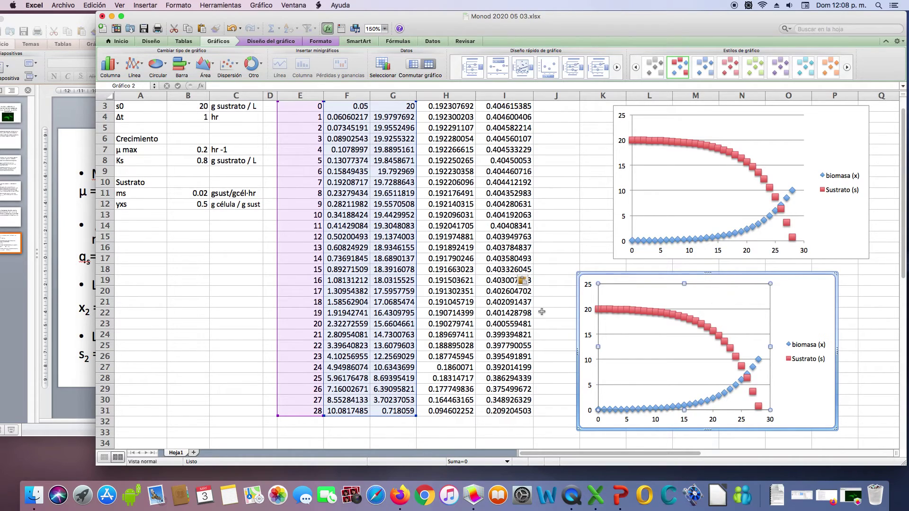
scroll(542, 311, "up", 2)
left_click_drag(370, 122, 459, 128)
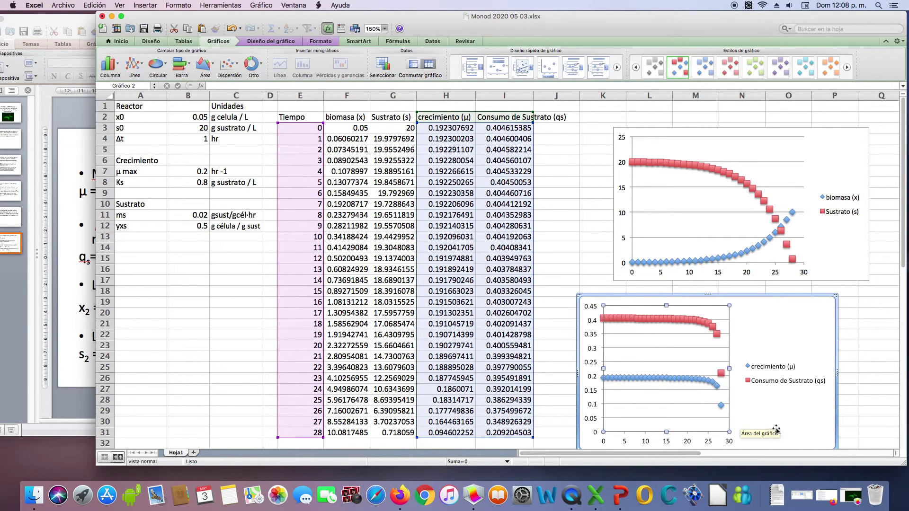
Step: Change the µ and qs chart to a scatter chart with smoothed lines and no markers
scroll(775, 428, "down", 1)
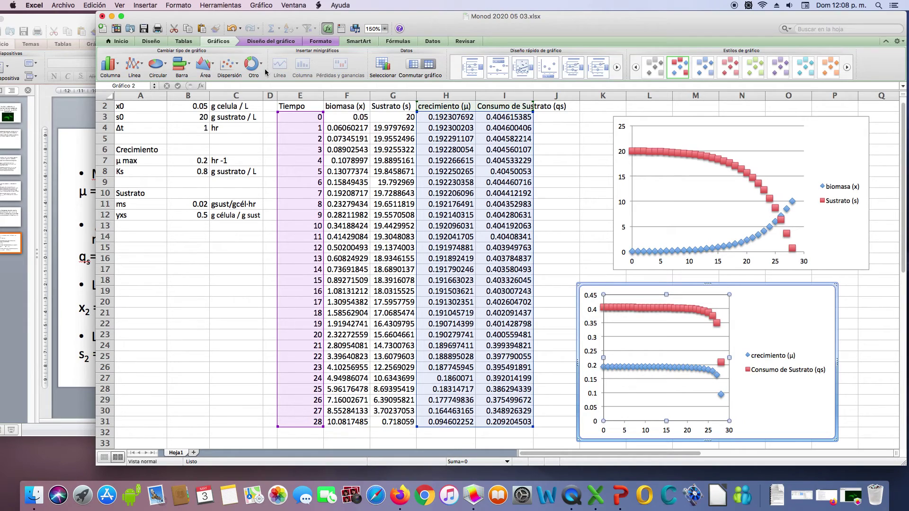
left_click(234, 71)
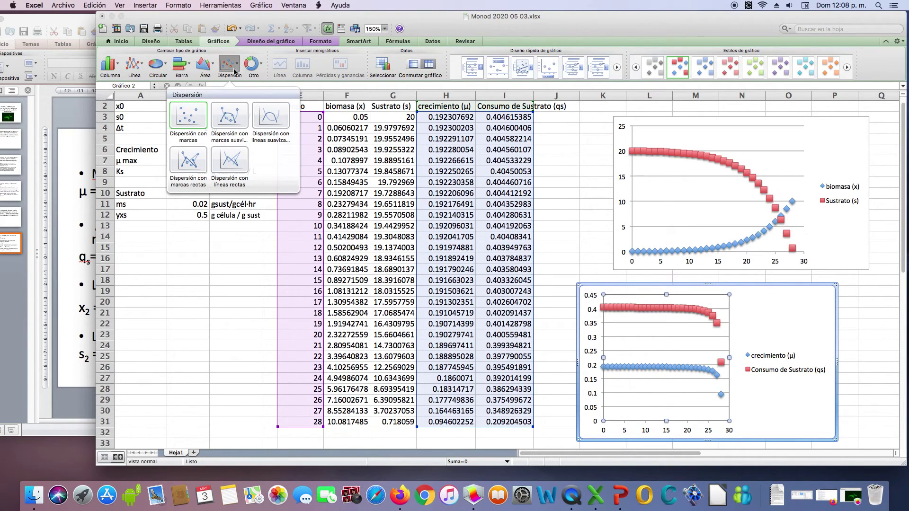
left_click(268, 121)
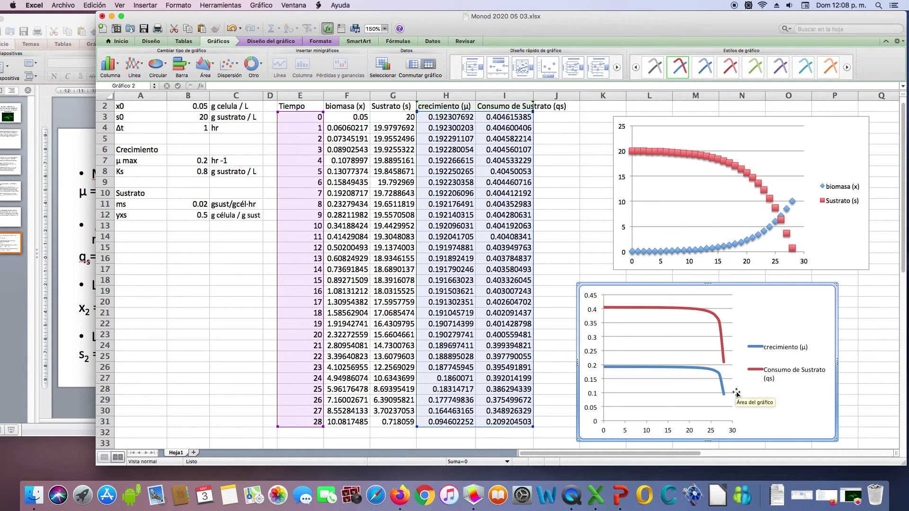
scroll(759, 412, "up", 1)
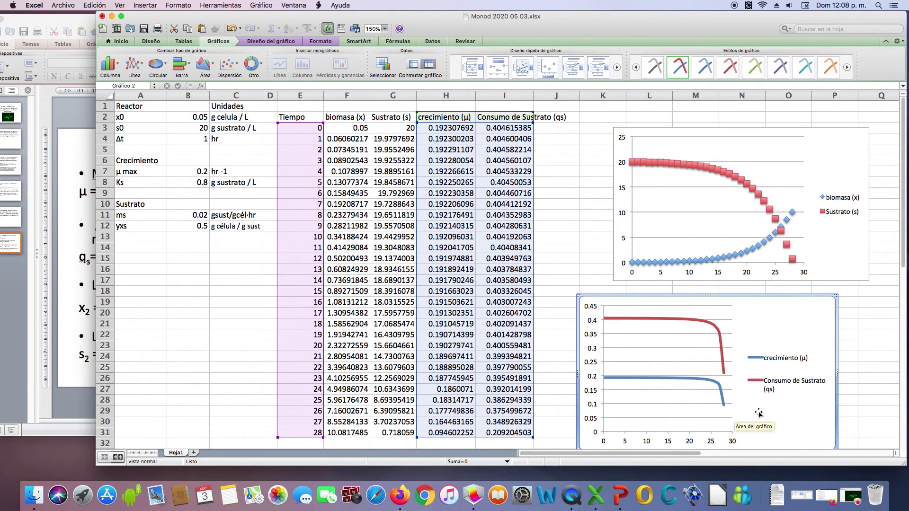
Step: Move the biomass chart to start at column K and place the µ and qs chart directly beneath it
left_click(655, 132)
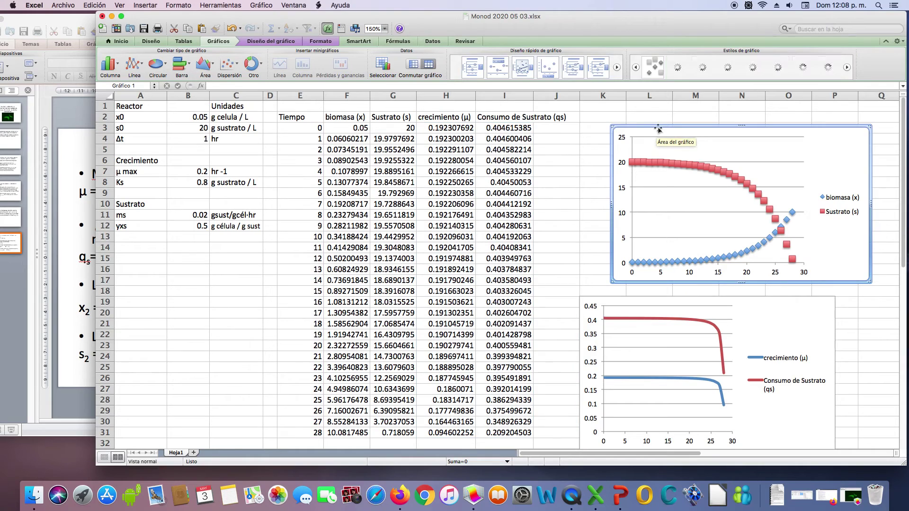
left_click_drag(654, 132, 622, 130)
left_click_drag(651, 302, 658, 282)
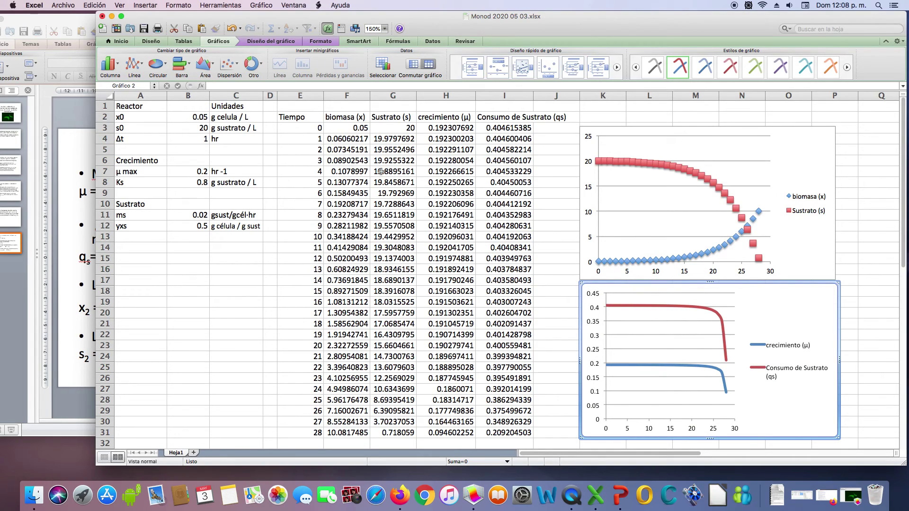